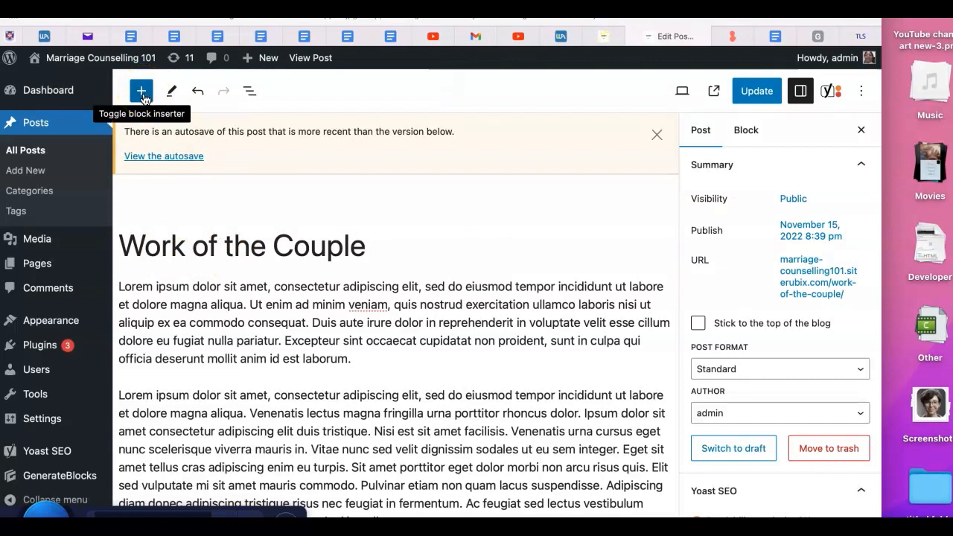
Examine the editor's top toolbar controls: block inserter, tools mode, undo, redo and list view
left_click(141, 90)
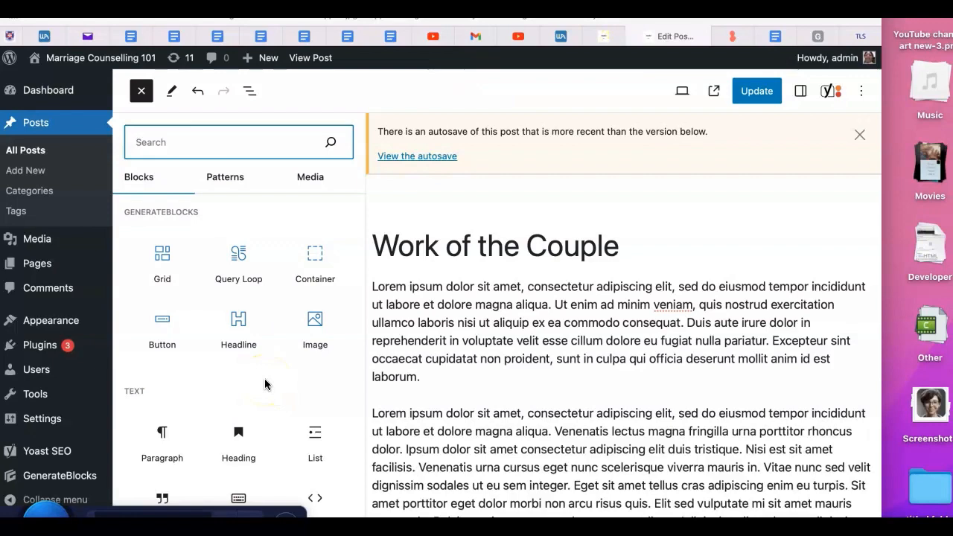
left_click(175, 91)
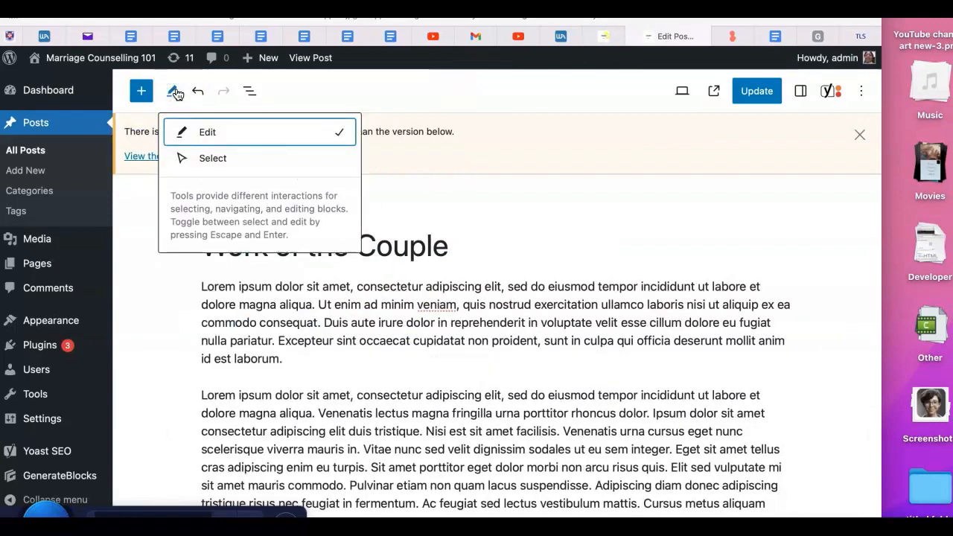
left_click(196, 92)
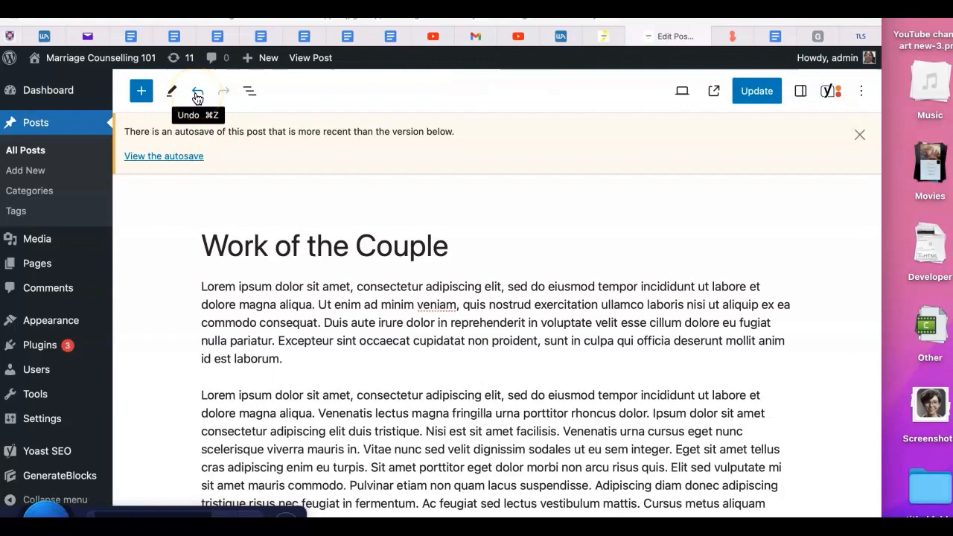
left_click(218, 99)
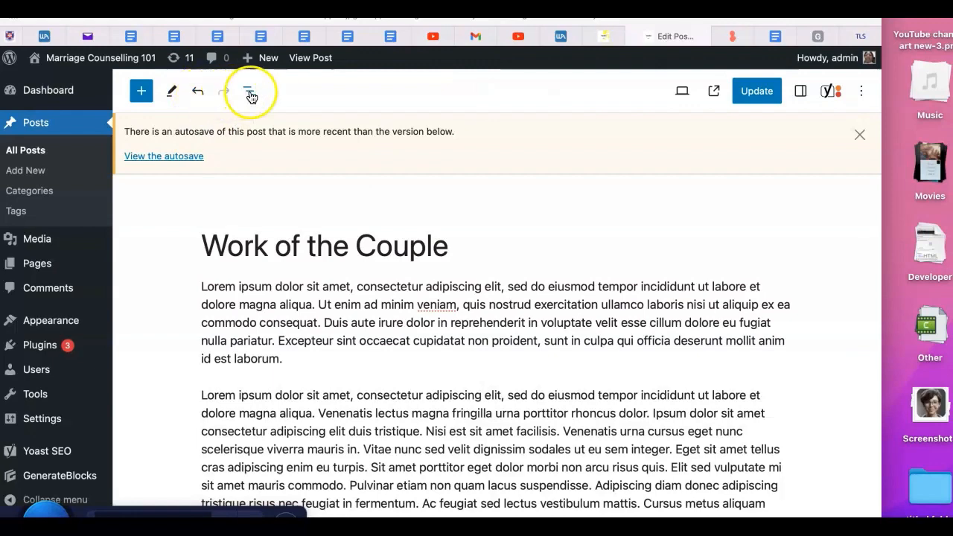
left_click(249, 91)
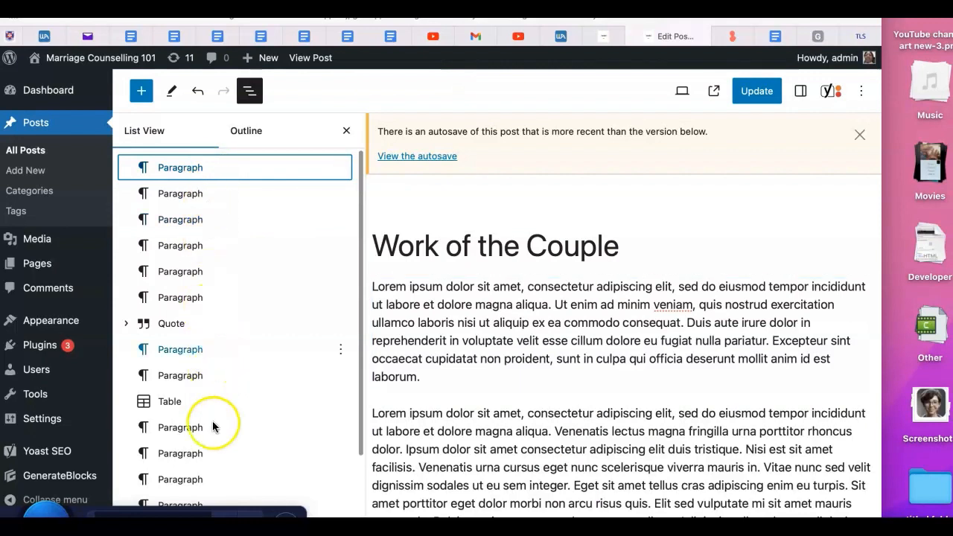
Navigate the post's blocks through the list view, selecting paragraphs, the quote and the table
scroll(350, 406, "down", 8)
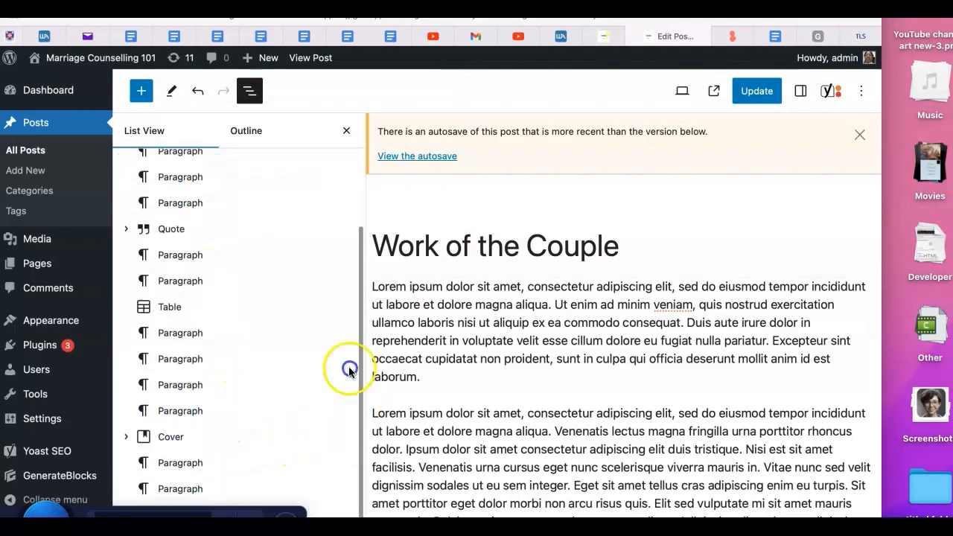
left_click(187, 171)
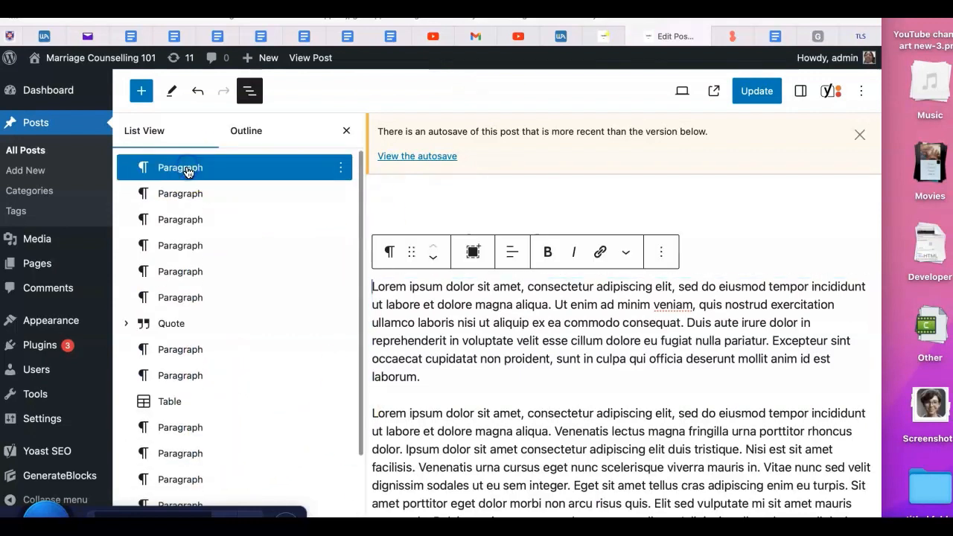
left_click(188, 171)
left_click(191, 195)
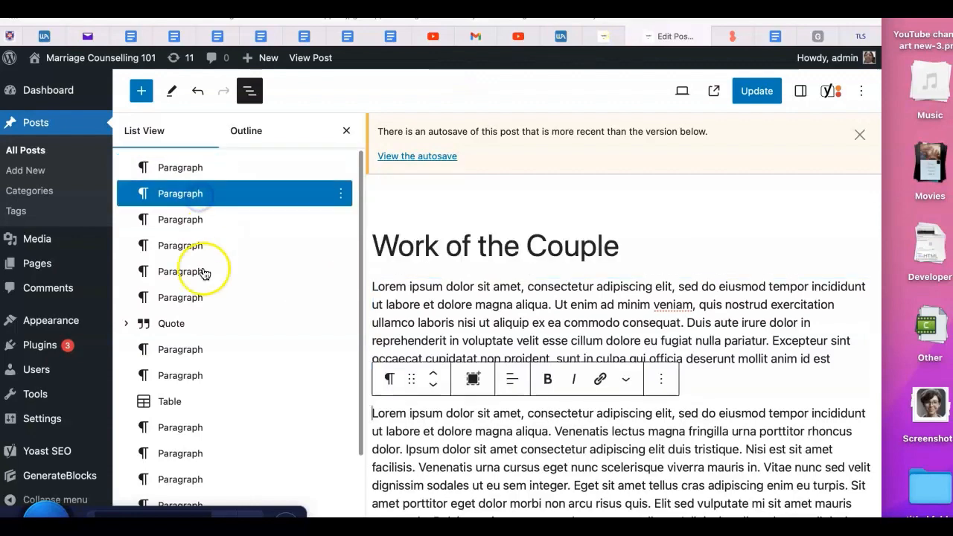
left_click(172, 326)
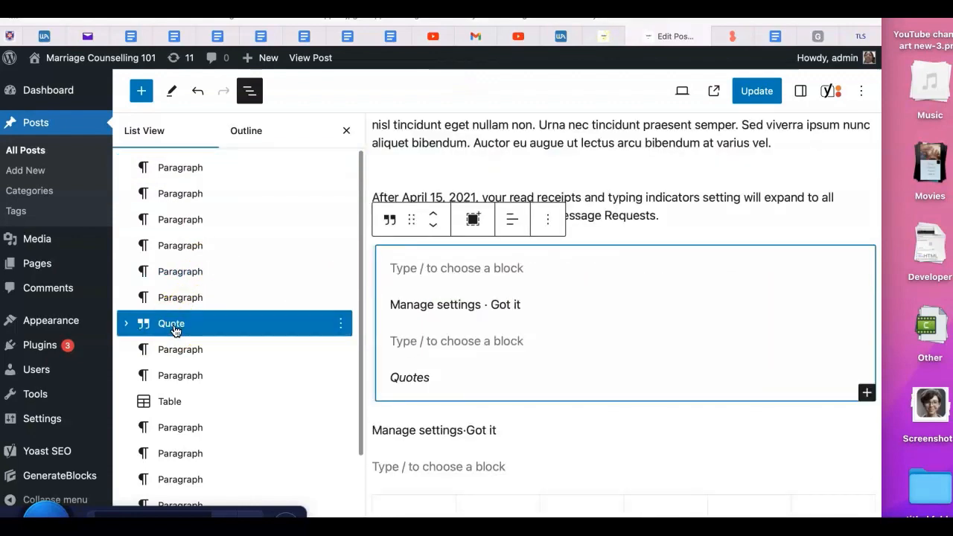
left_click(173, 403)
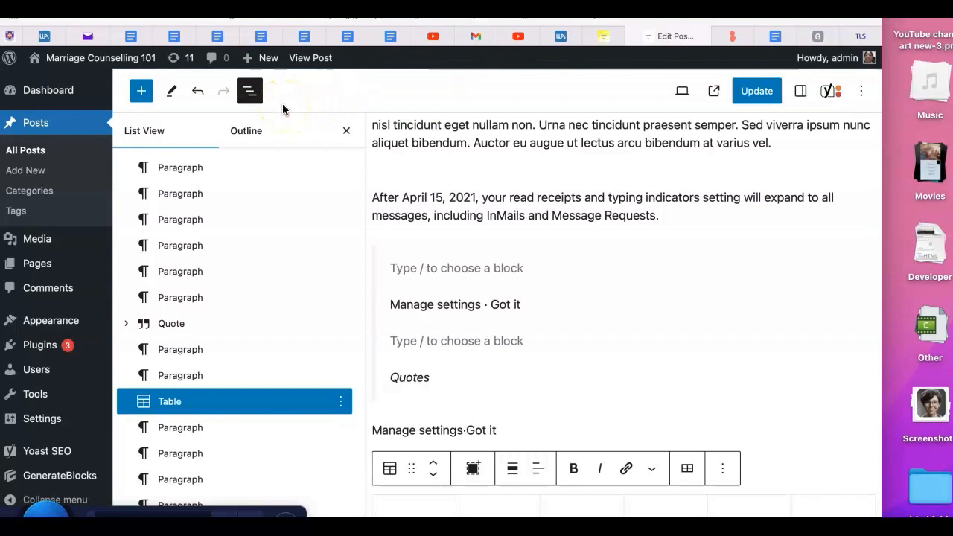
Browse the block inserter's Blocks, Patterns and Media tabs
left_click(139, 94)
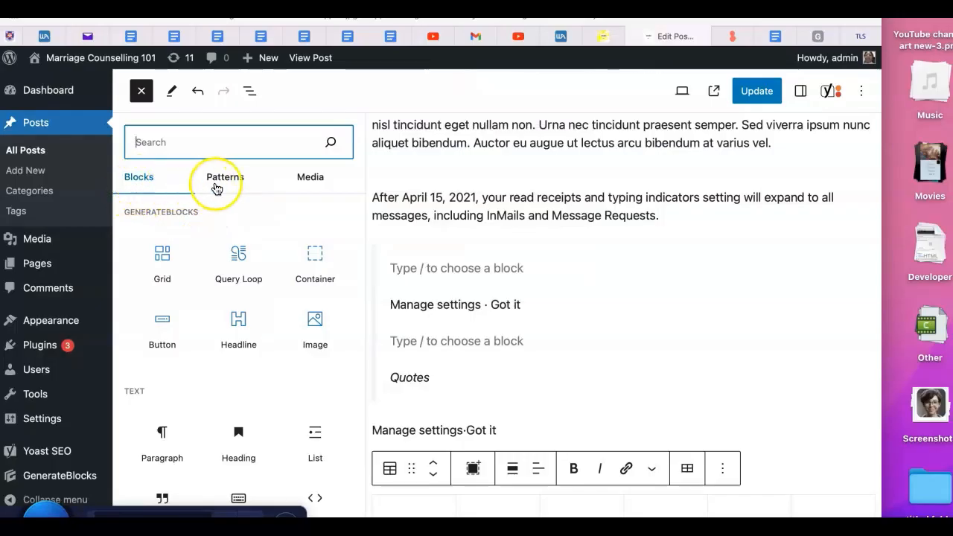
left_click(230, 182)
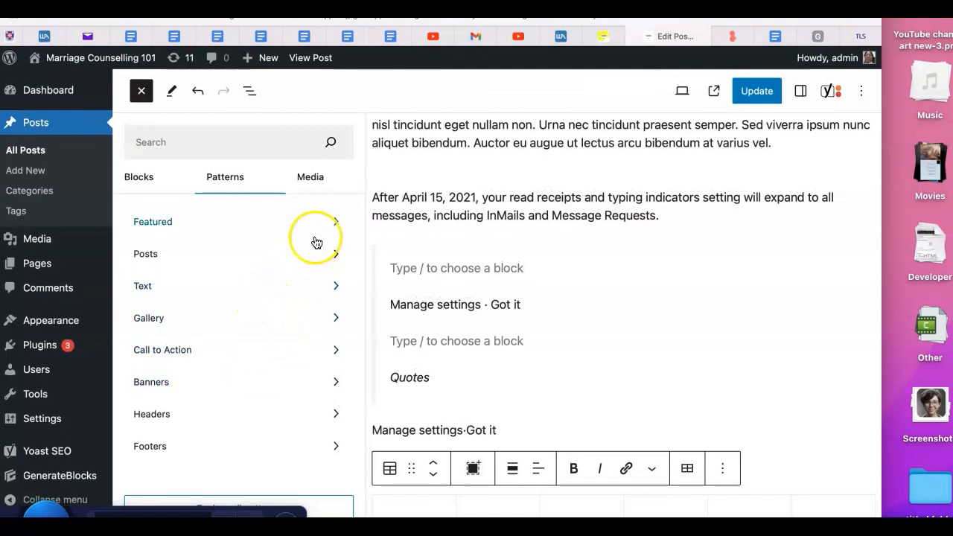
left_click(317, 180)
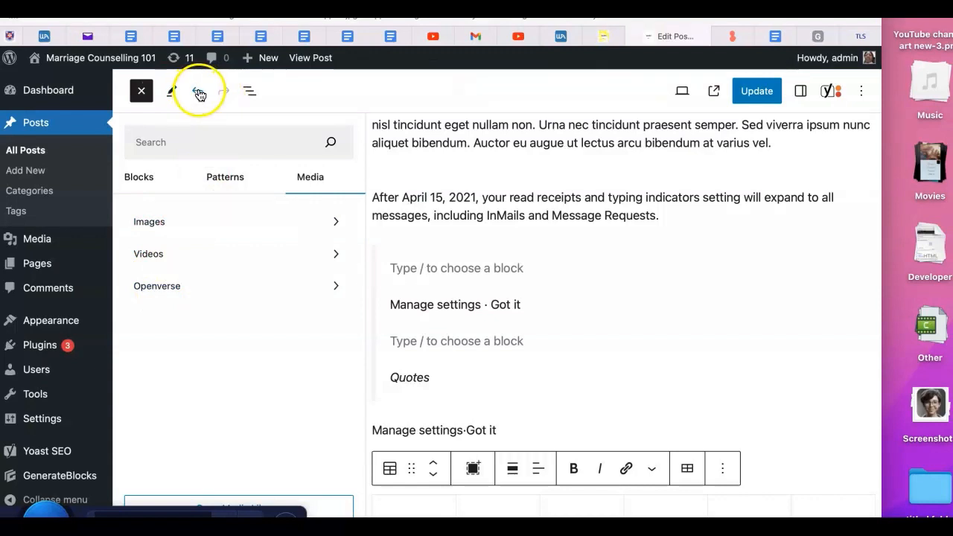
Reopen the list view and switch to the document outline with character, word and heading counts
left_click(253, 94)
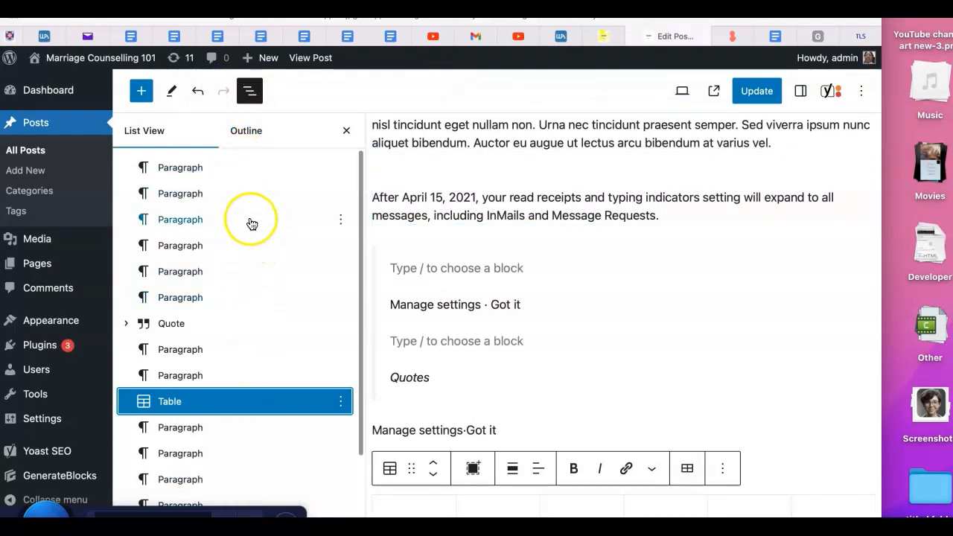
left_click(194, 481)
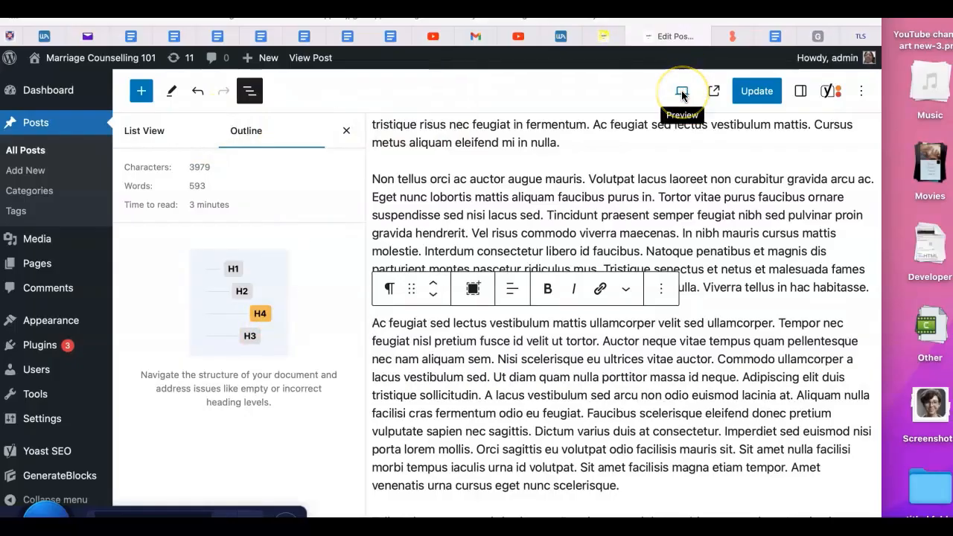
Open the preview device options, then save the post with Update
left_click(682, 91)
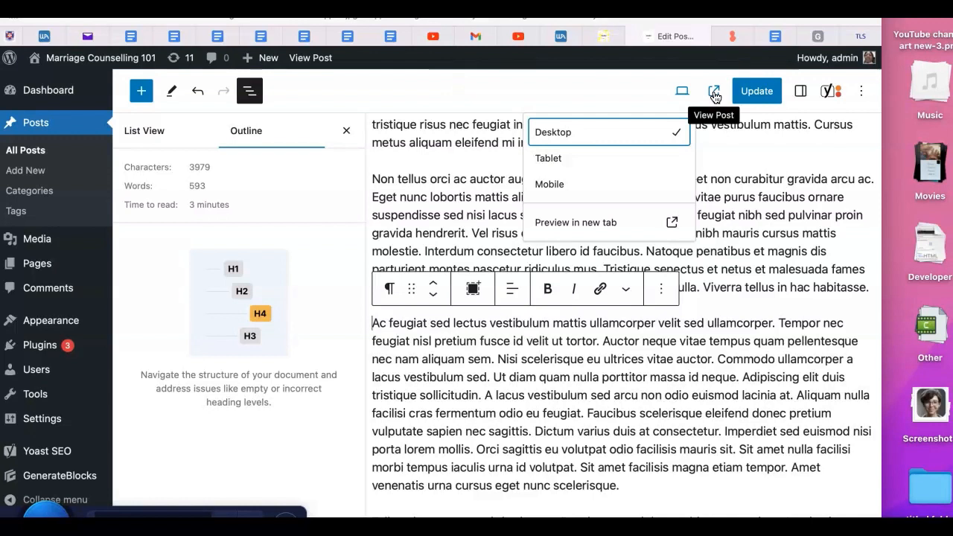
left_click(757, 90)
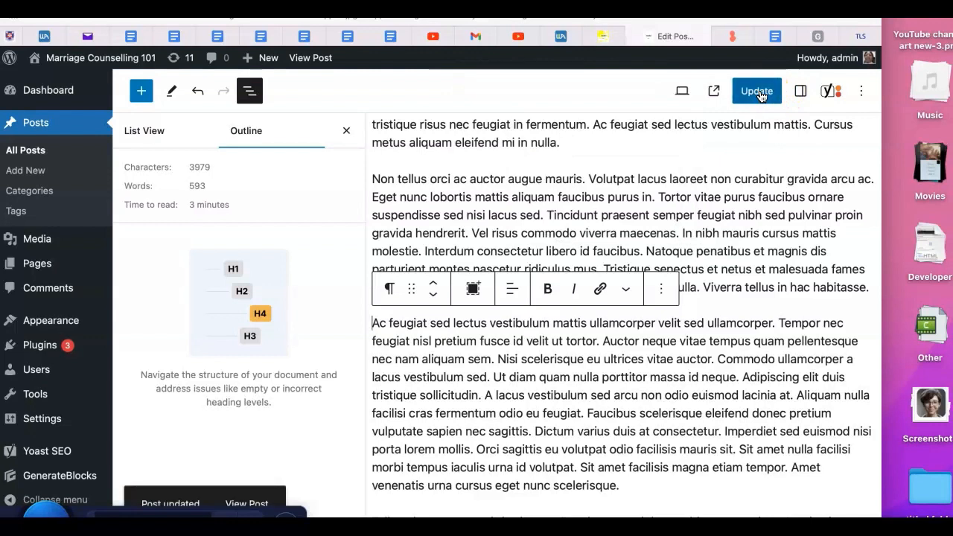
Open the settings sidebar and select the first paragraph block through the list view, then close the list view
left_click(803, 91)
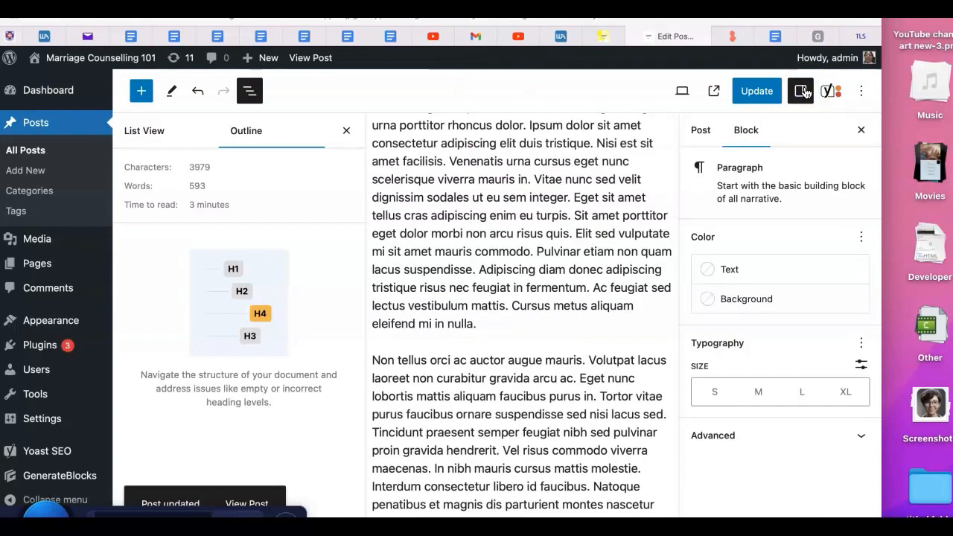
left_click(350, 131)
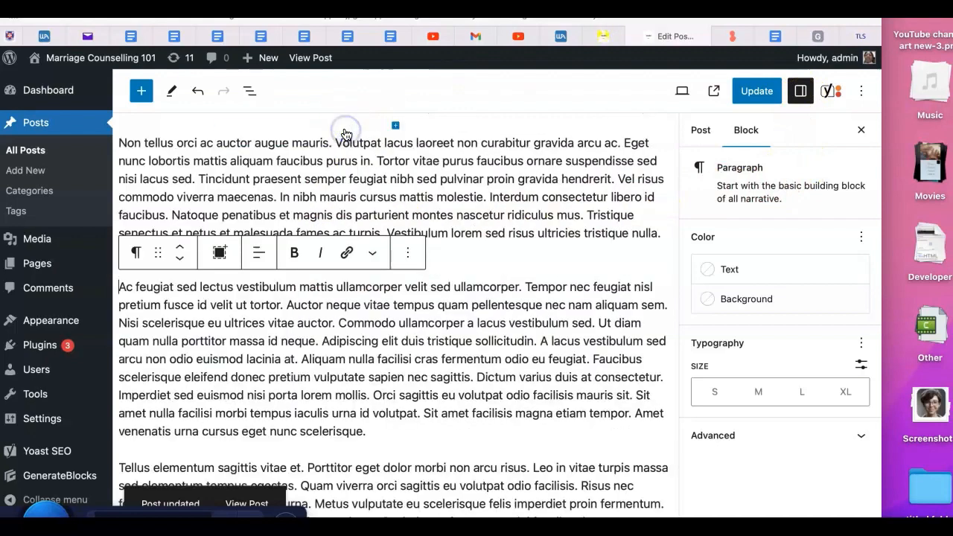
left_click(248, 92)
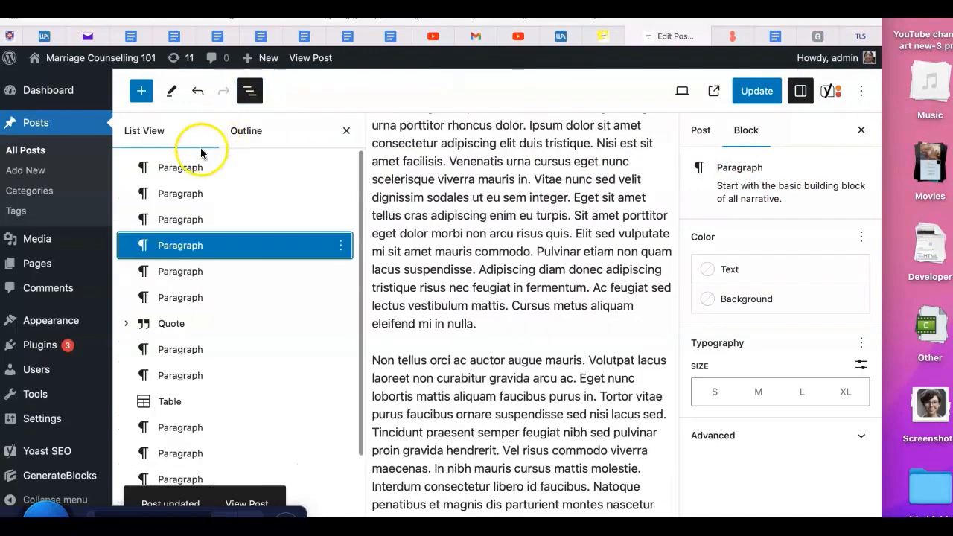
left_click(192, 168)
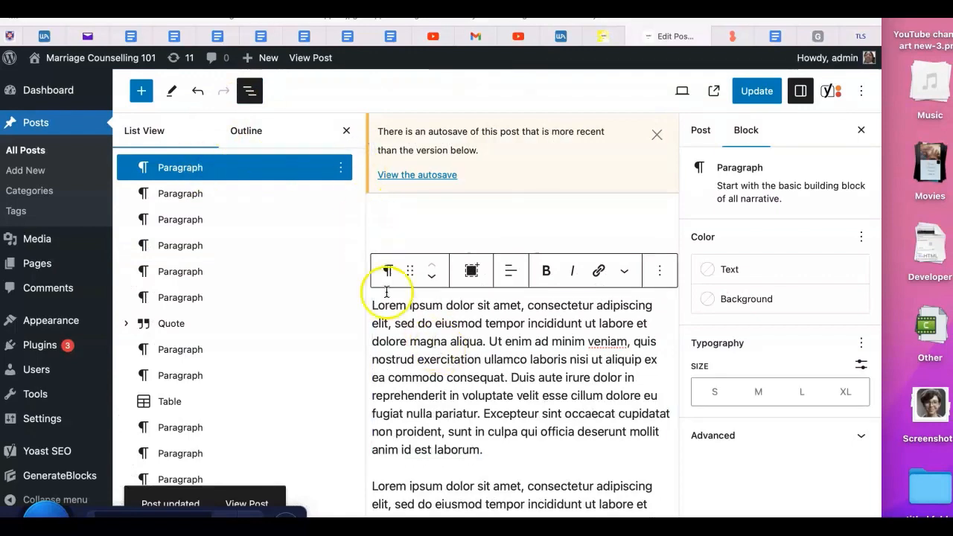
left_click(346, 130)
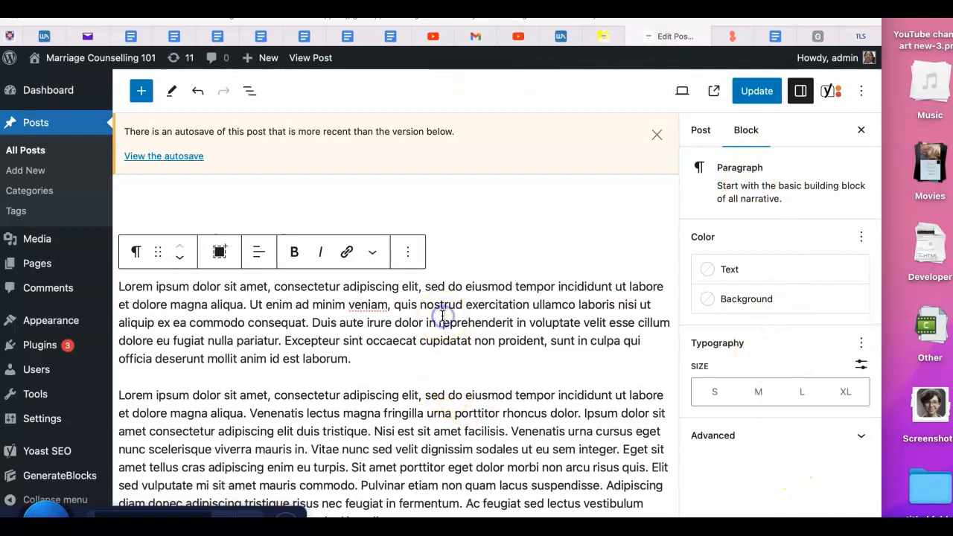
Review the post settings: summary, categories, tags, featured image and excerpt sections
left_click(174, 295)
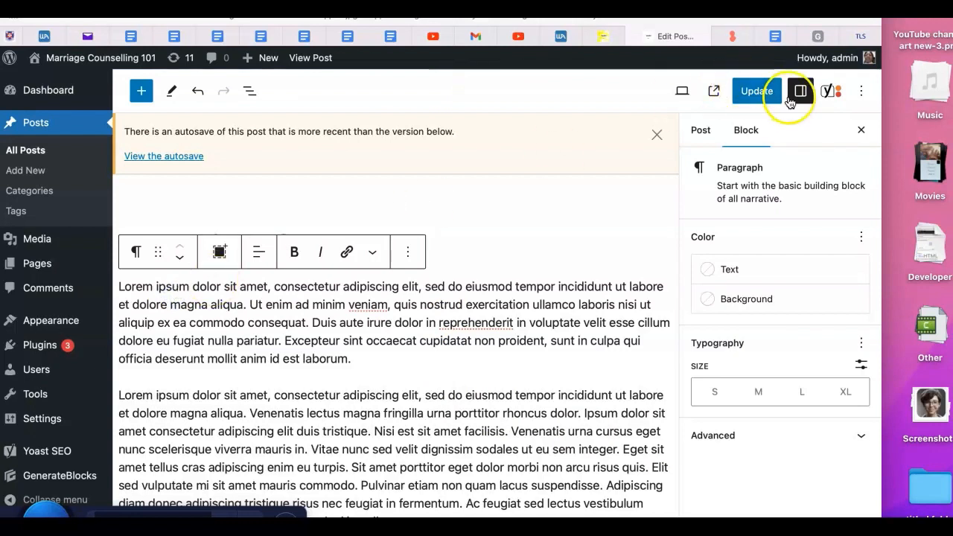
left_click(701, 131)
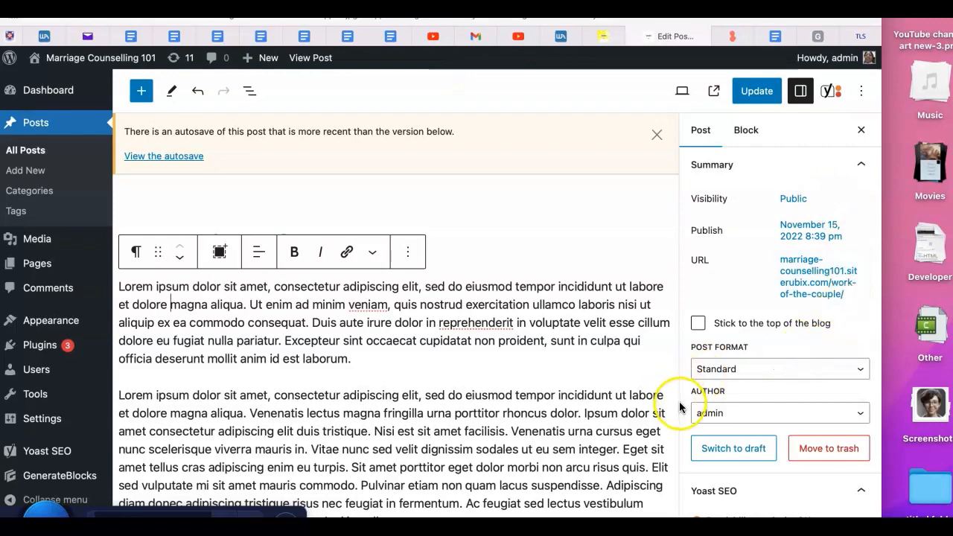
scroll(683, 406, "down", 10)
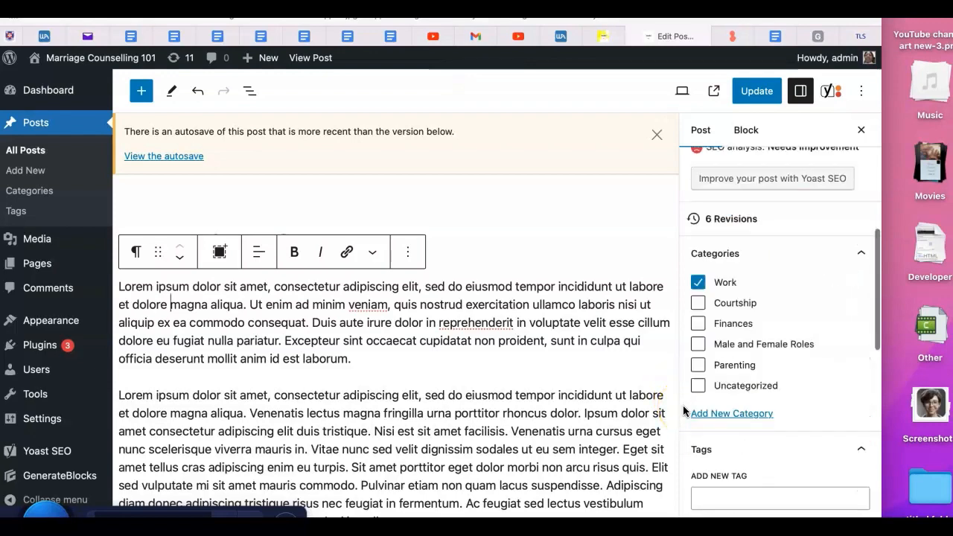
scroll(683, 405, "down", 6)
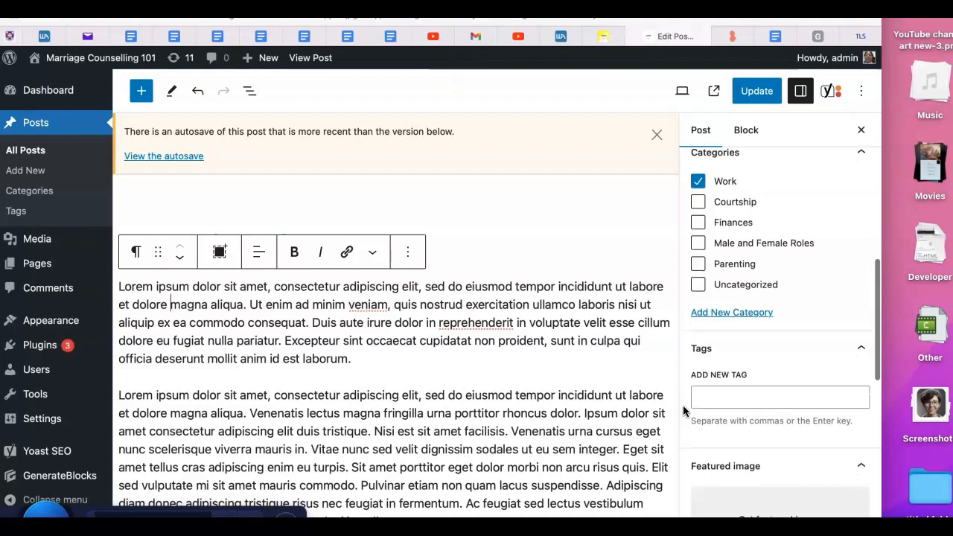
scroll(683, 405, "down", 3)
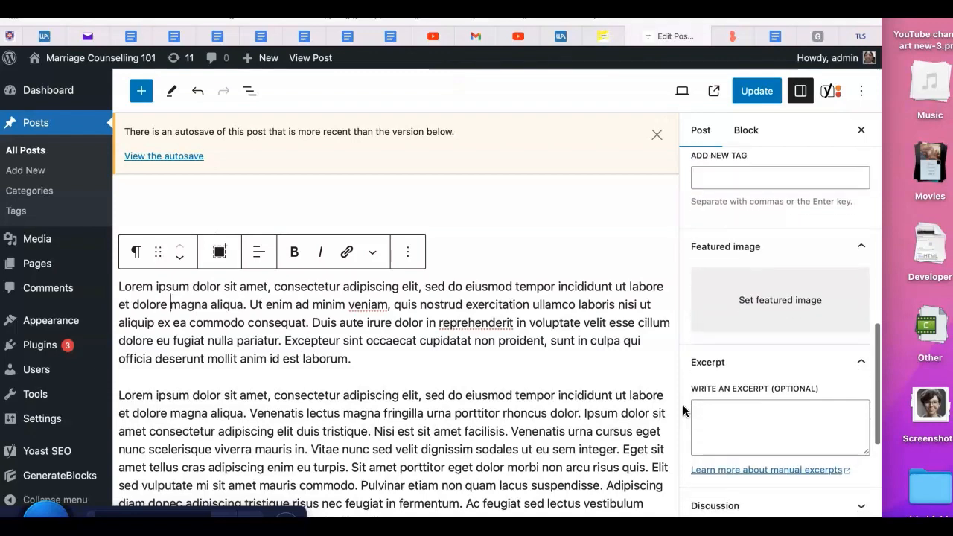
scroll(683, 405, "up", 15)
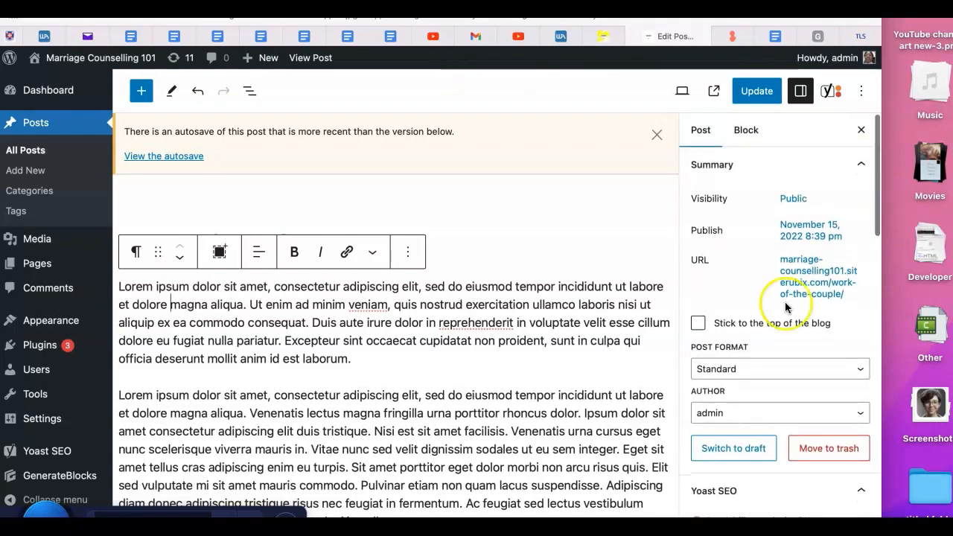
Open the Yoast SEO sidebar and review its focus keyphrase, analysis and appearance sections
left_click(827, 93)
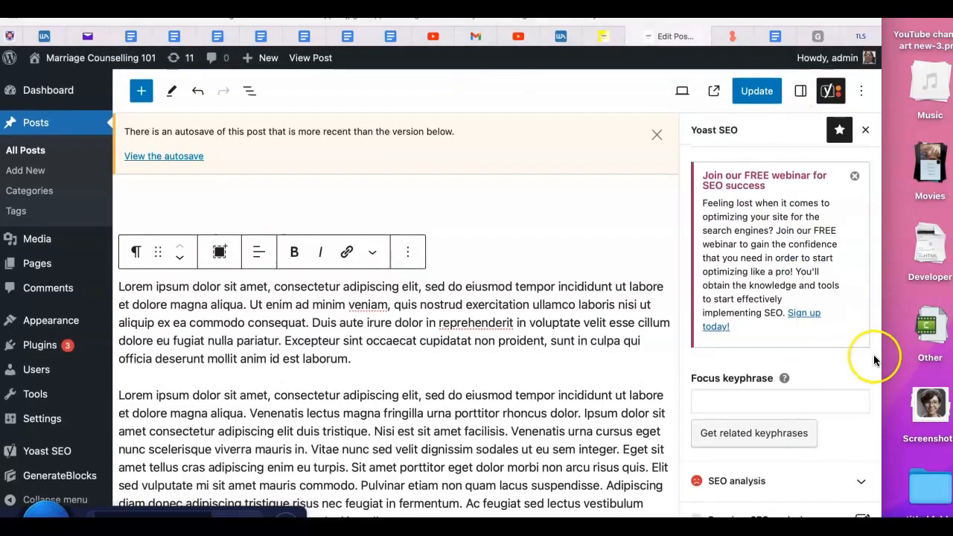
scroll(686, 456, "down", 10)
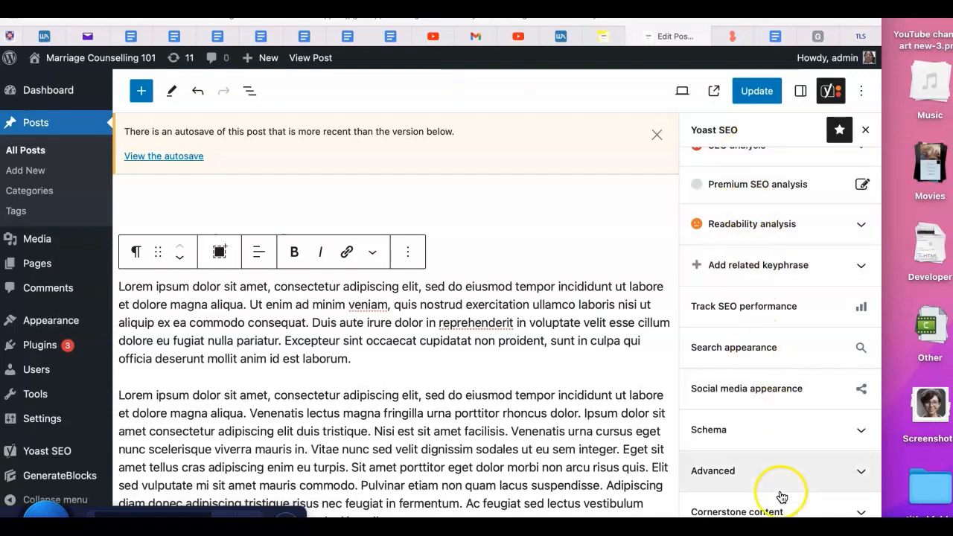
scroll(775, 499, "down", 2)
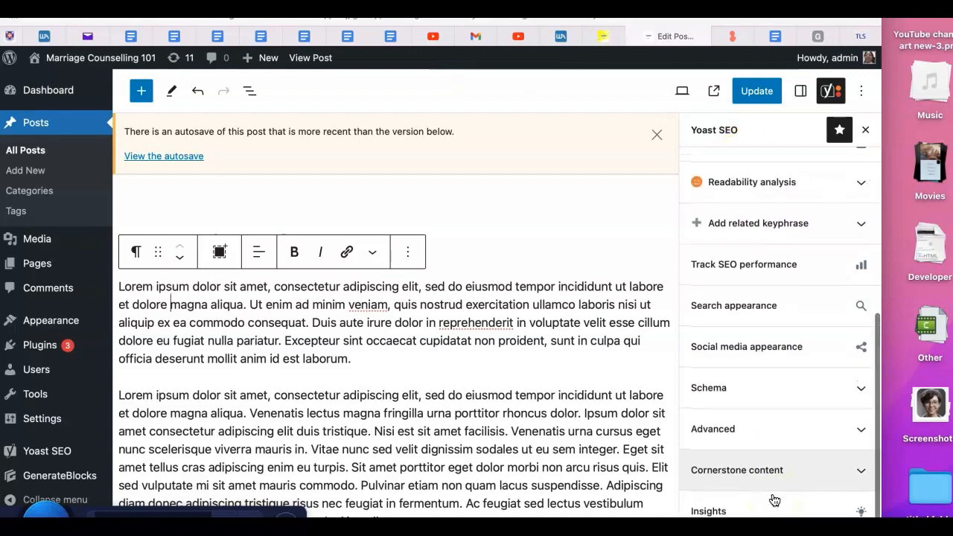
scroll(773, 499, "up", 10)
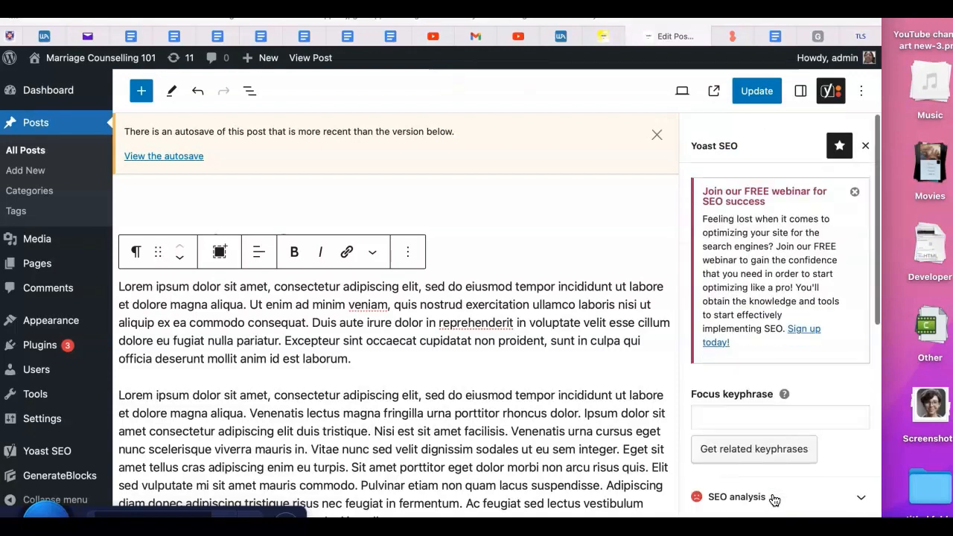
Enable the Top toolbar view option in the editor options
left_click(862, 91)
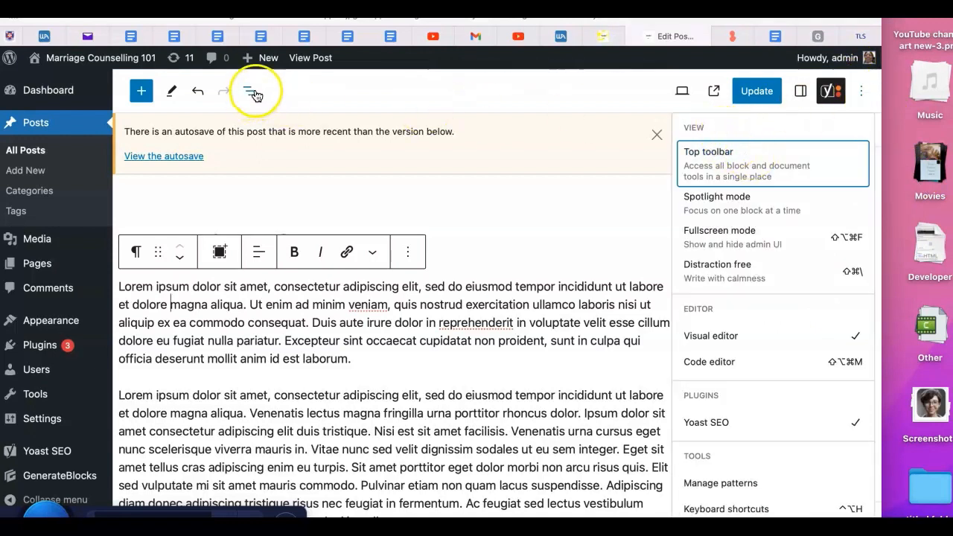
left_click(840, 169)
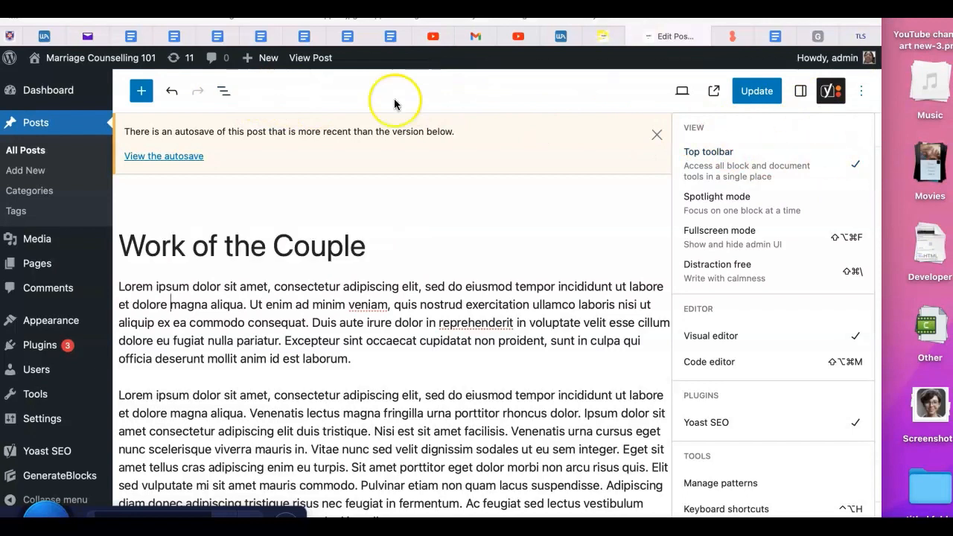
left_click(374, 246)
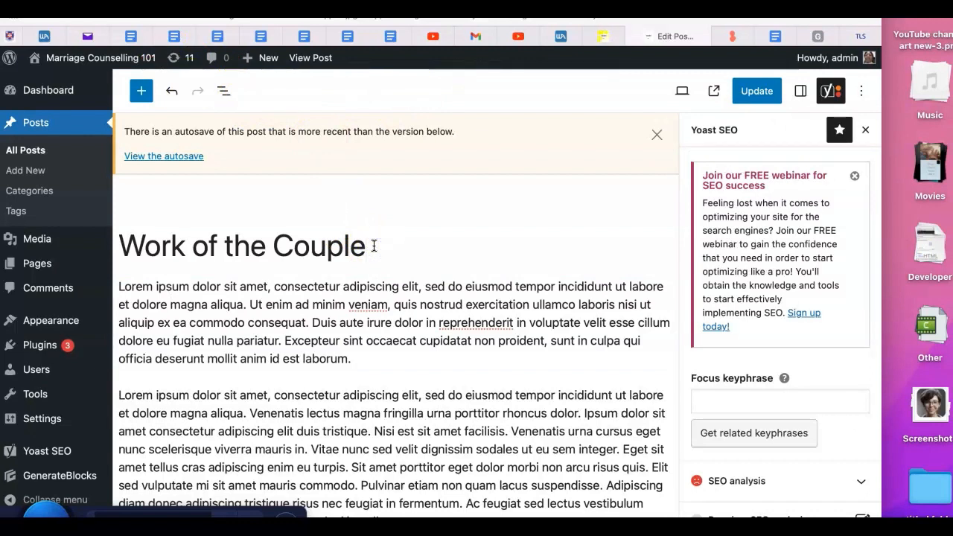
Turn off the Top toolbar view option in the editor options
left_click(862, 92)
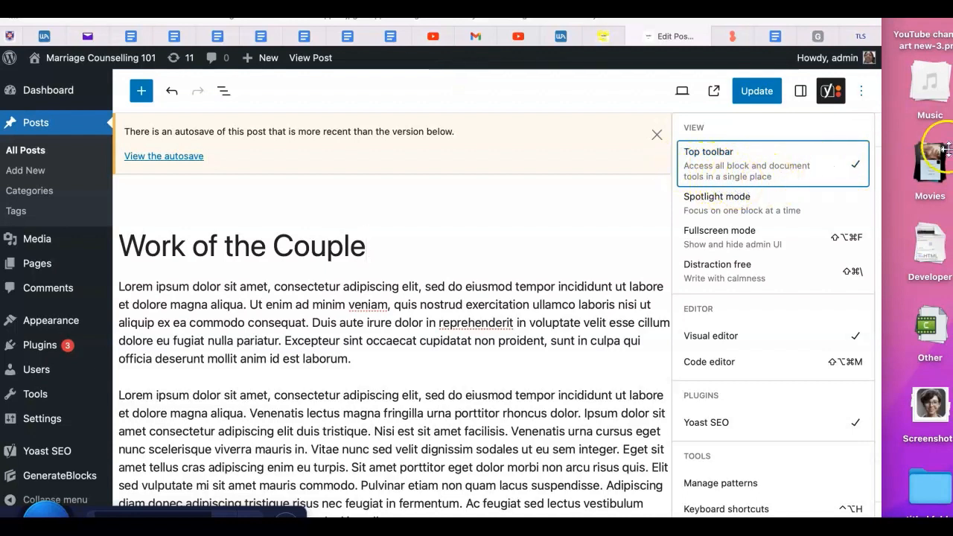
left_click(857, 171)
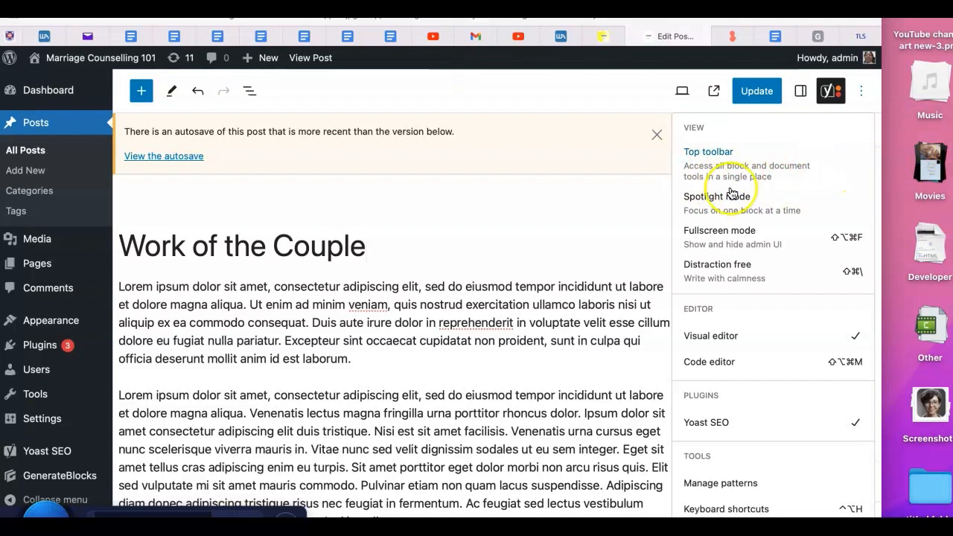
left_click(372, 245)
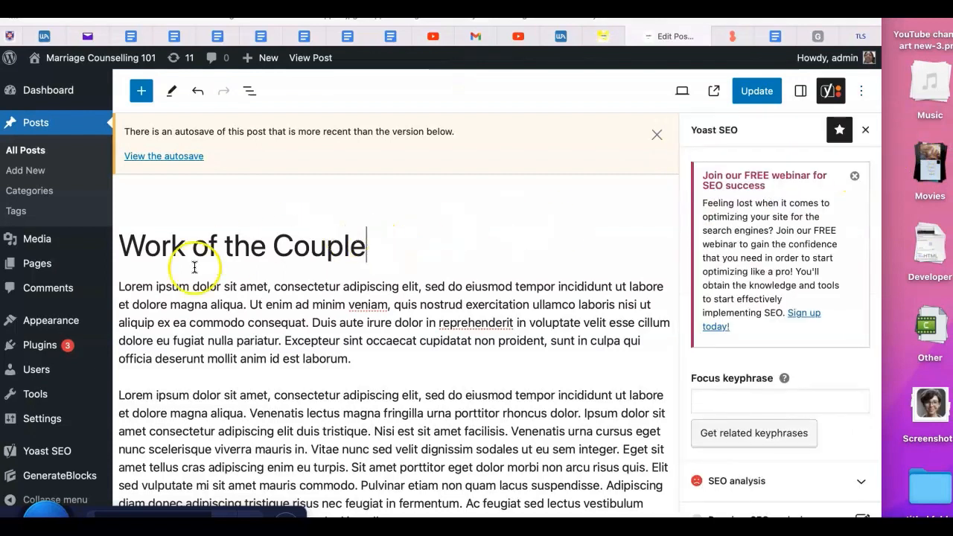
Select the first paragraph and review its block toolbar's more formatting options and block options menu
left_click(122, 290)
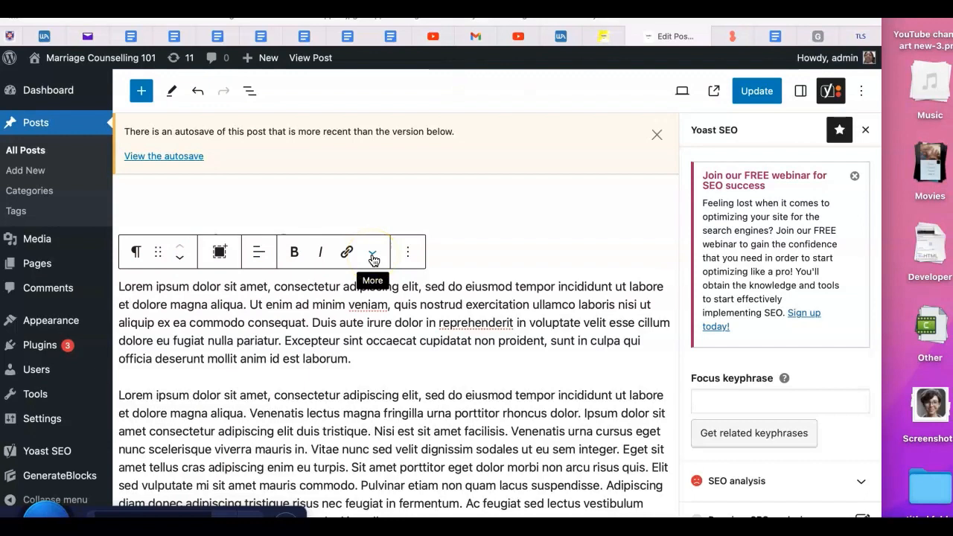
left_click(374, 255)
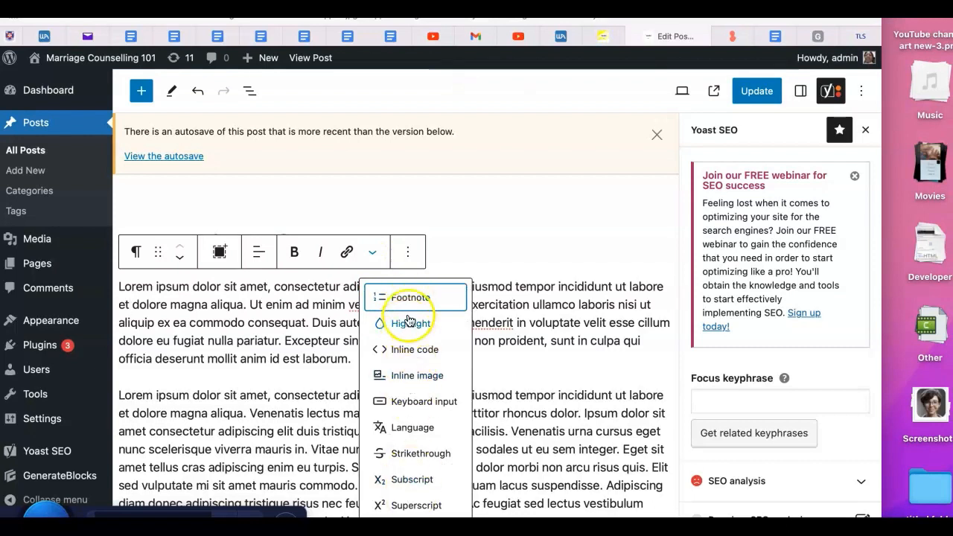
left_click(411, 253)
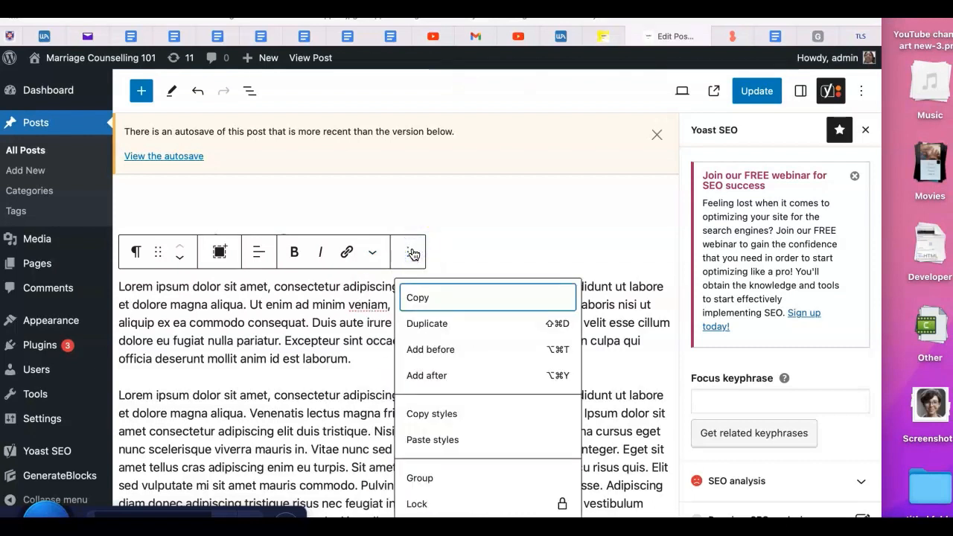
scroll(468, 494, "down", 2)
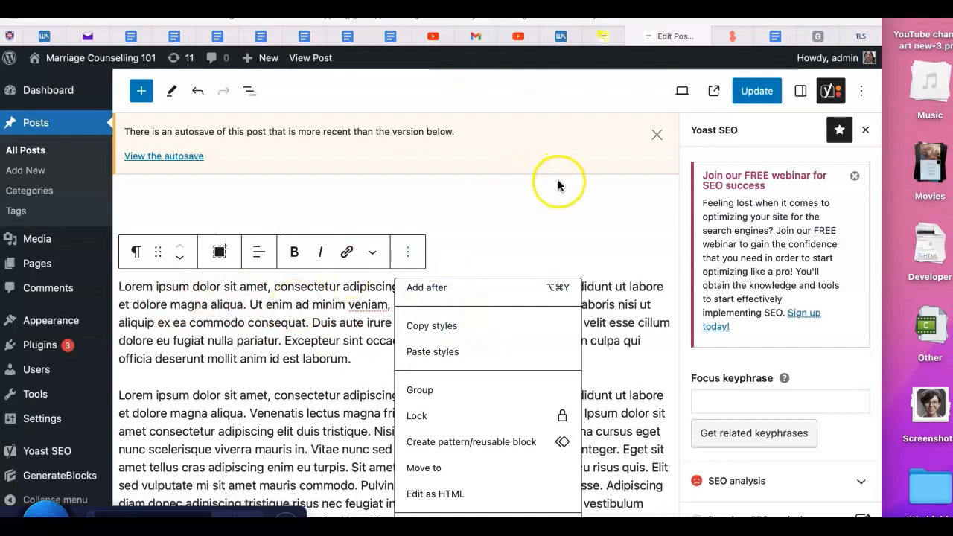
left_click(532, 242)
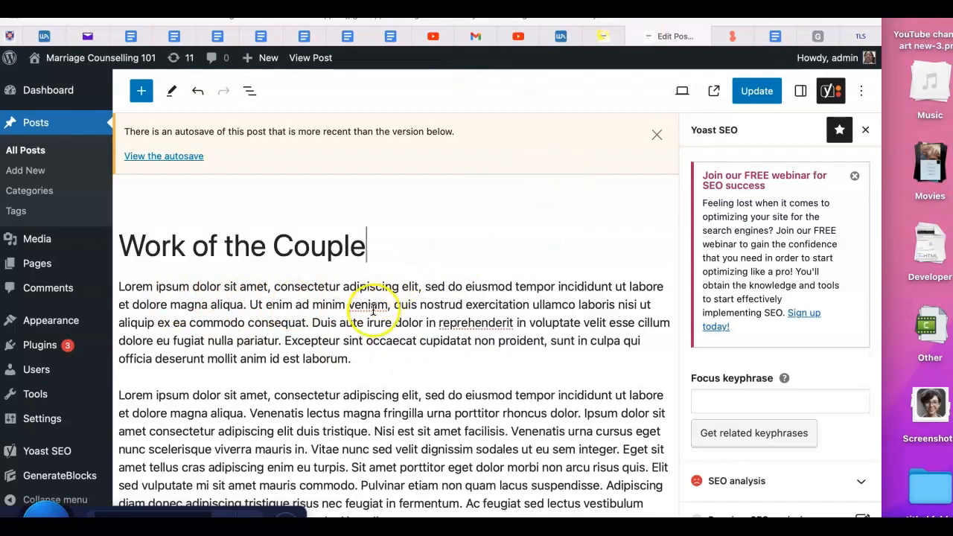
Reopen the editor options, close them, and start a new block at the end of the first paragraph
left_click(860, 91)
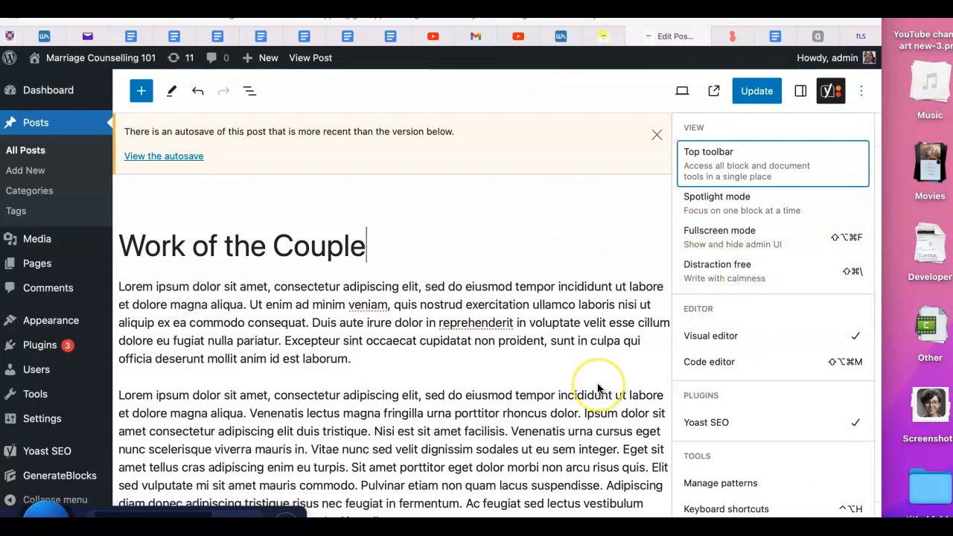
mouse_move(598, 389)
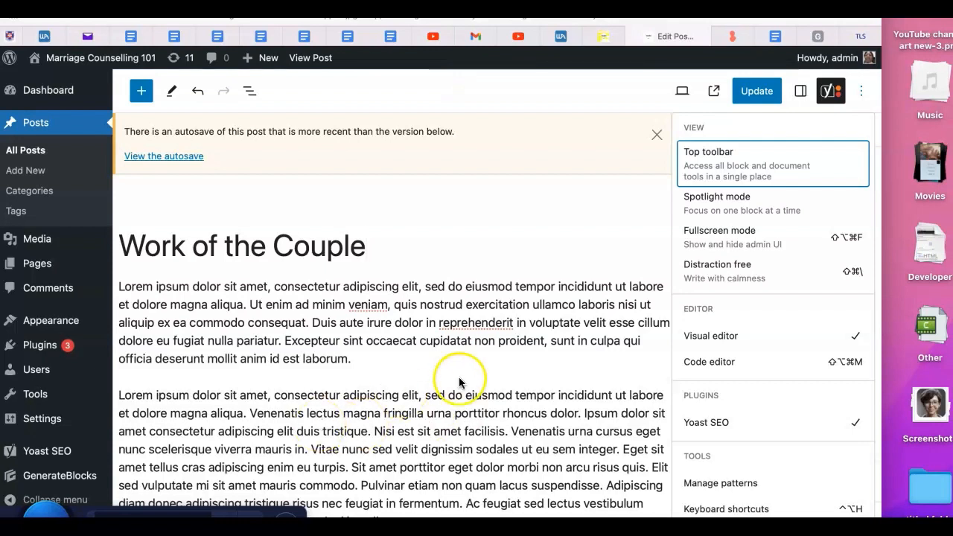
left_click(371, 364)
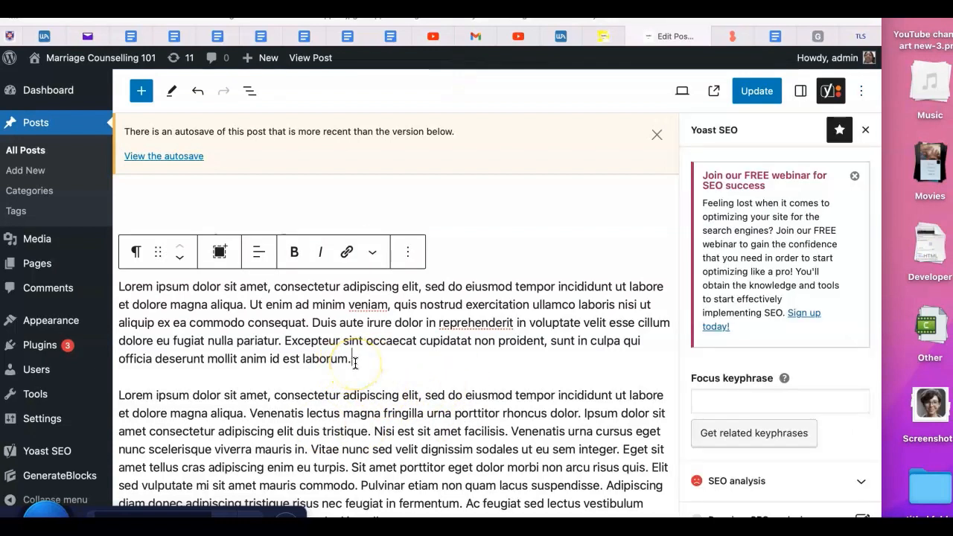
key("Return")
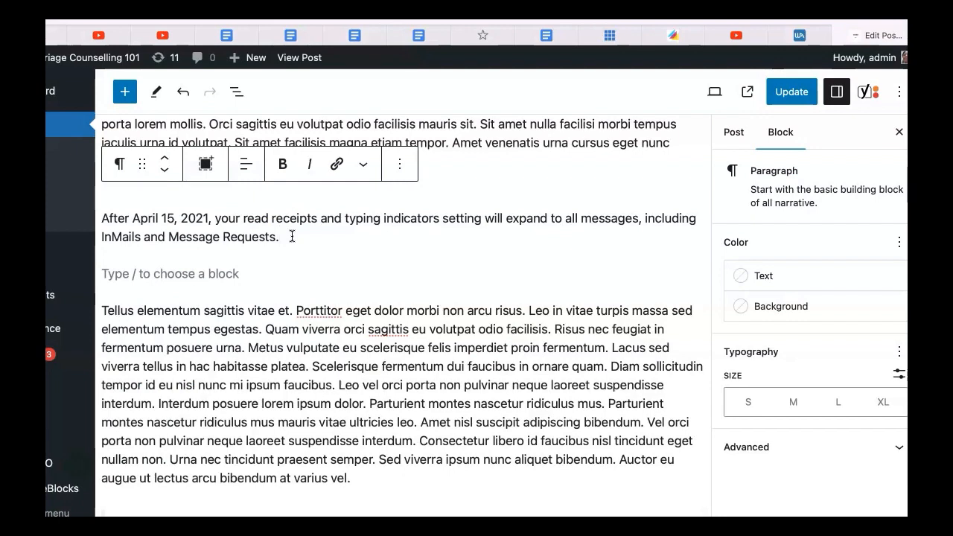
Insert an Image block in the empty block below the "After April 15, 2021" paragraph
left_click(292, 236)
scroll(309, 202, "down", 1)
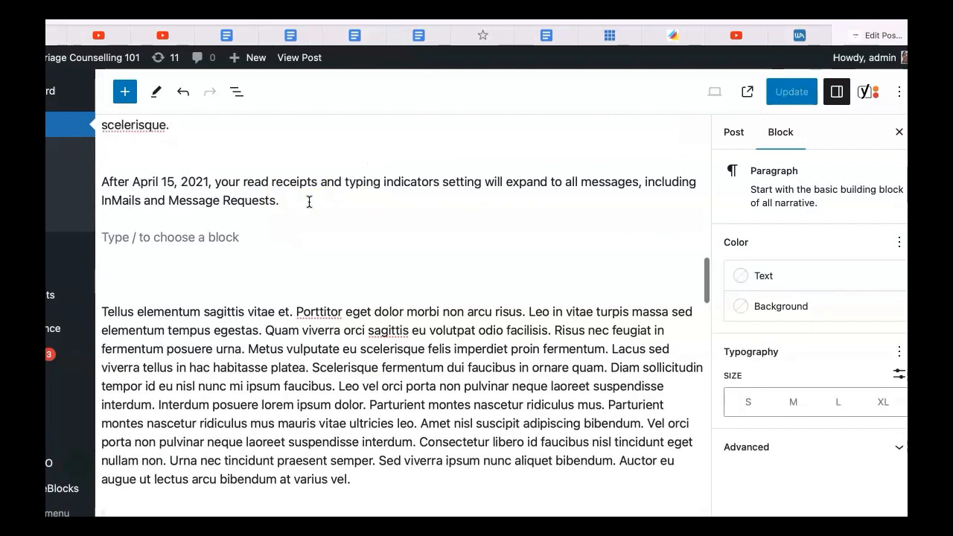
left_click(104, 239)
left_click(342, 260)
mouse_move(181, 266)
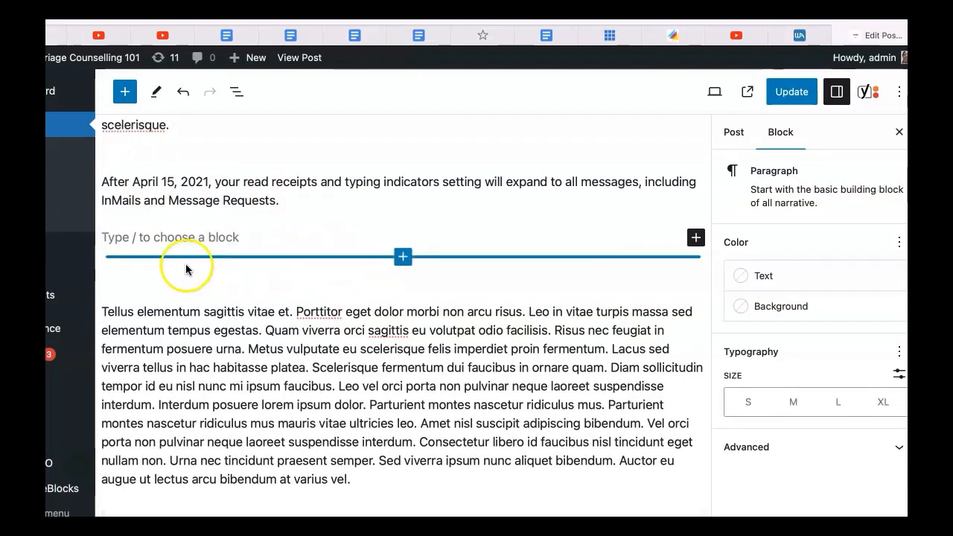
left_click(189, 244)
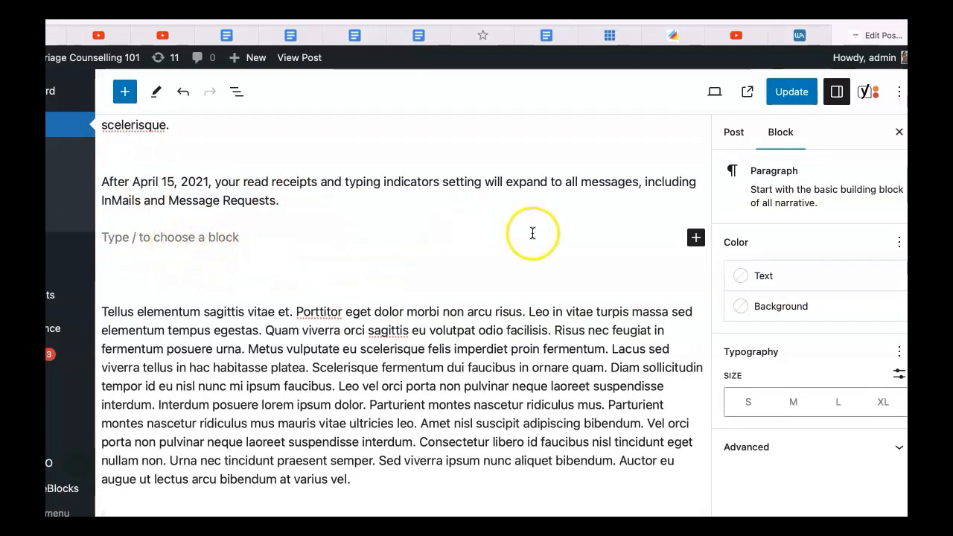
left_click(698, 245)
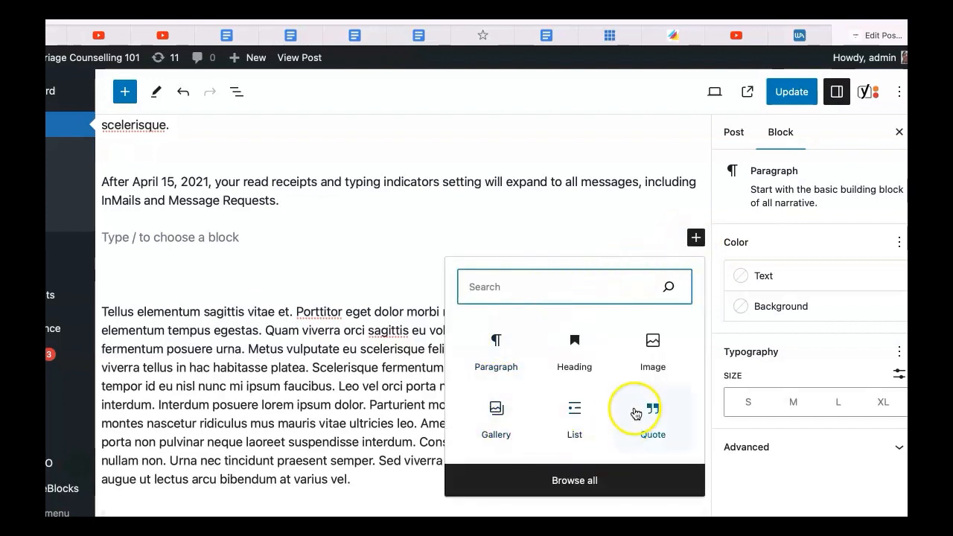
left_click(653, 345)
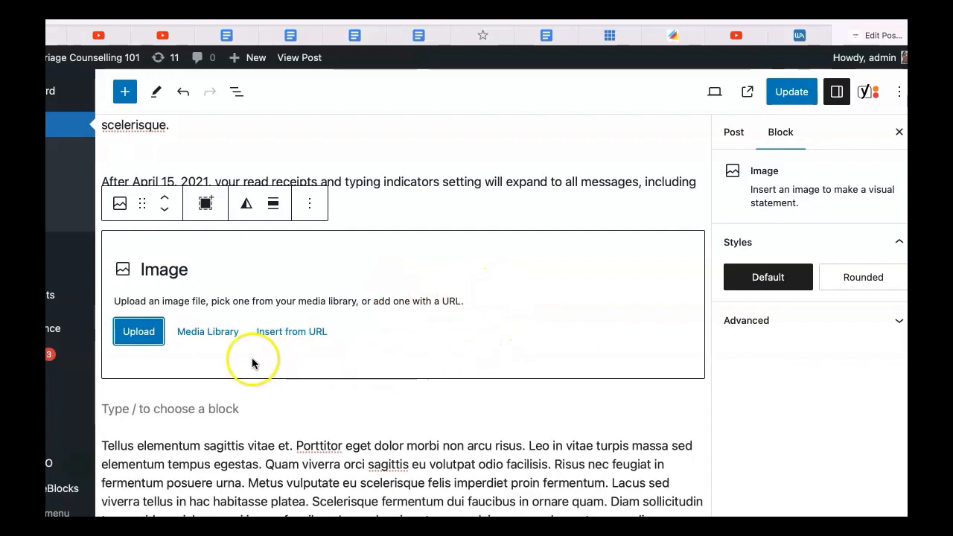
Upload the desktop file "Screenshot 2024-01-12 at 16.18.22" into the Image block
left_click(138, 335)
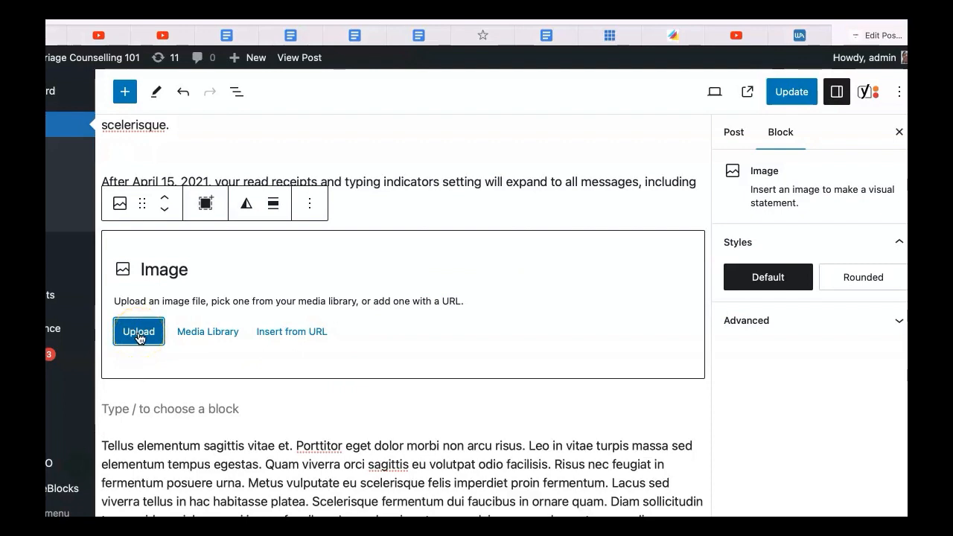
left_click(149, 338)
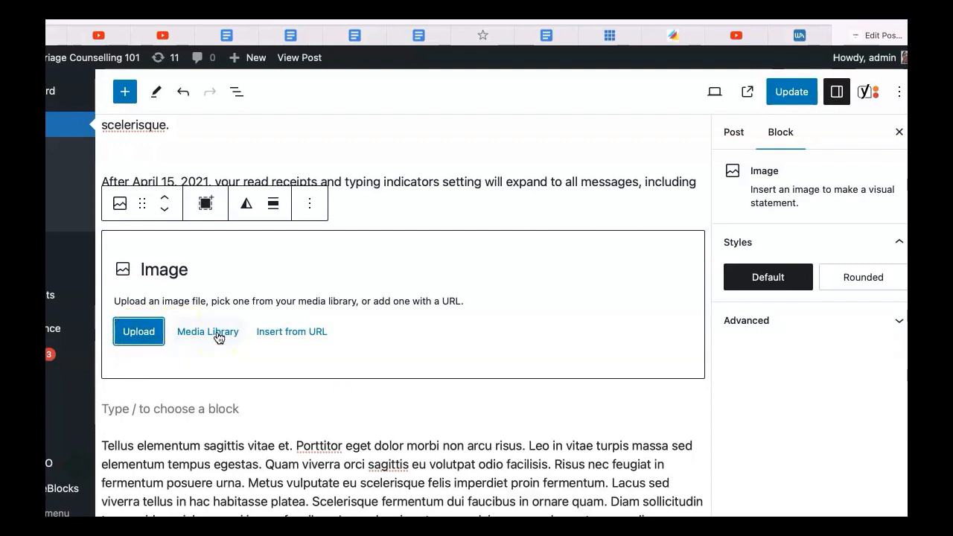
left_click(148, 335)
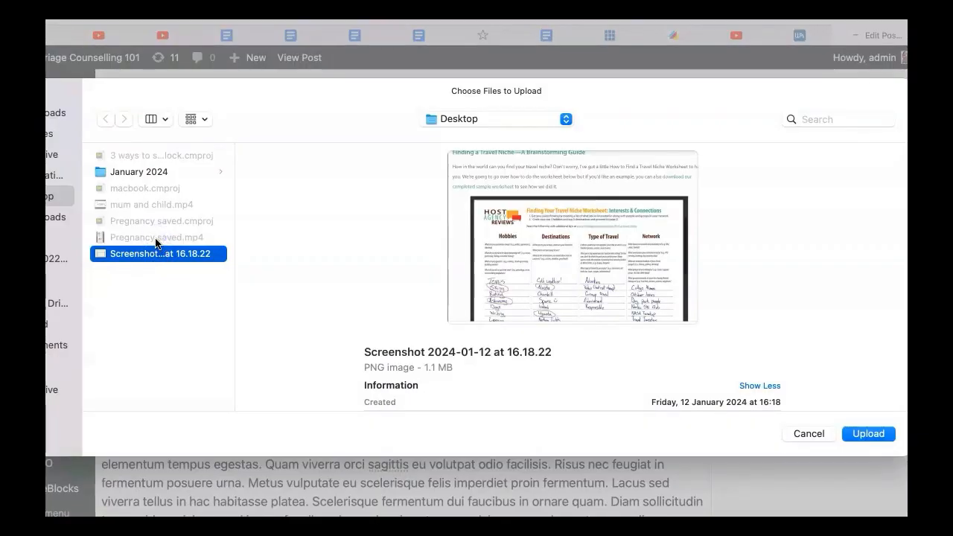
left_click(851, 437)
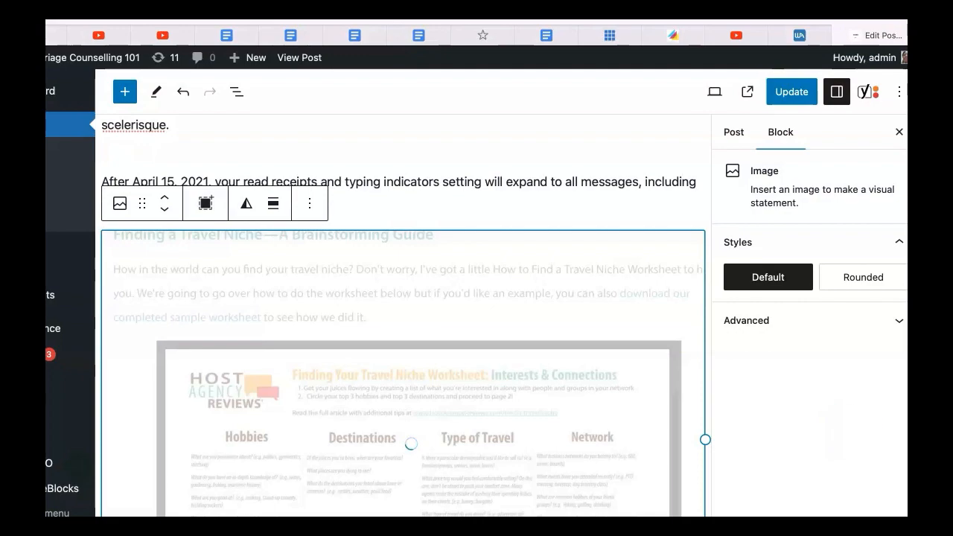
Select the uploaded image and resize it smaller with its corner handle
left_click(641, 210)
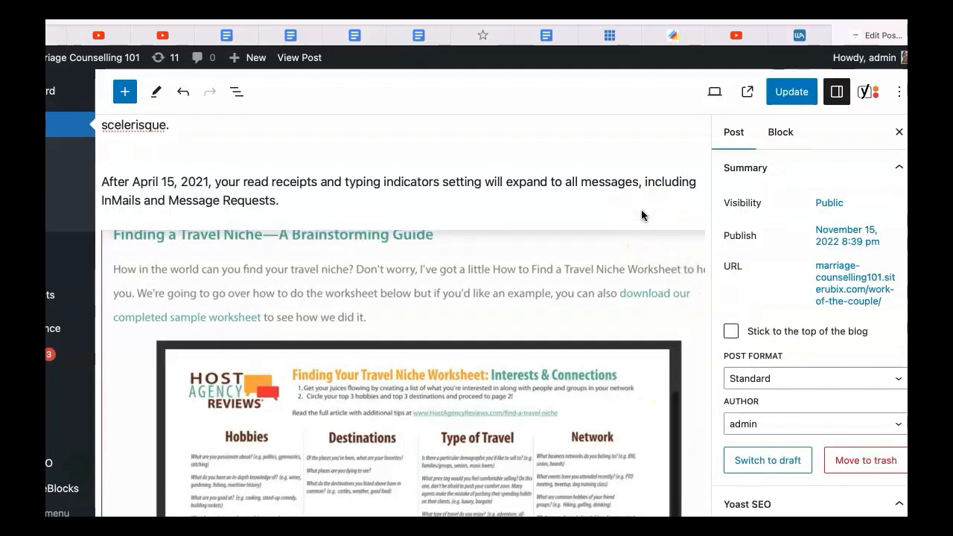
scroll(642, 209, "down", 5)
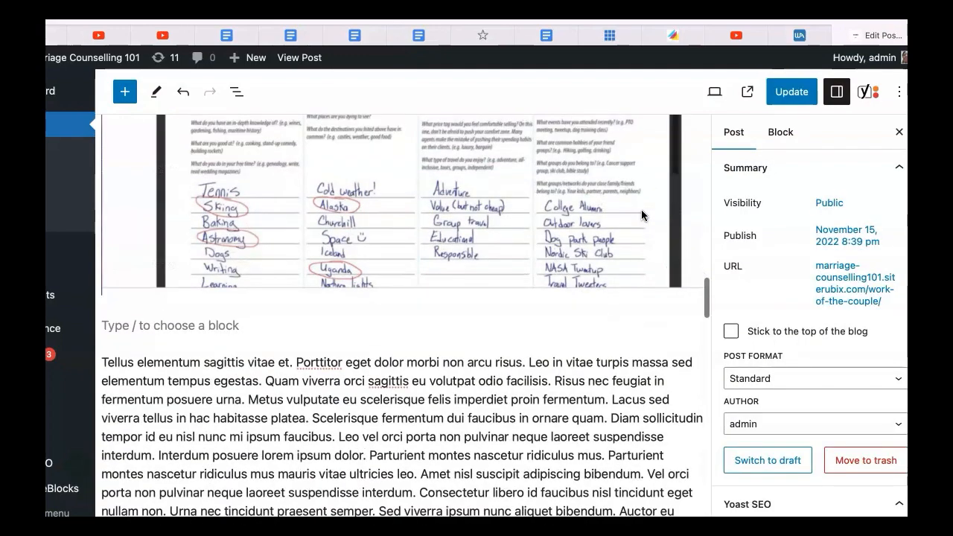
scroll(641, 210, "up", 3)
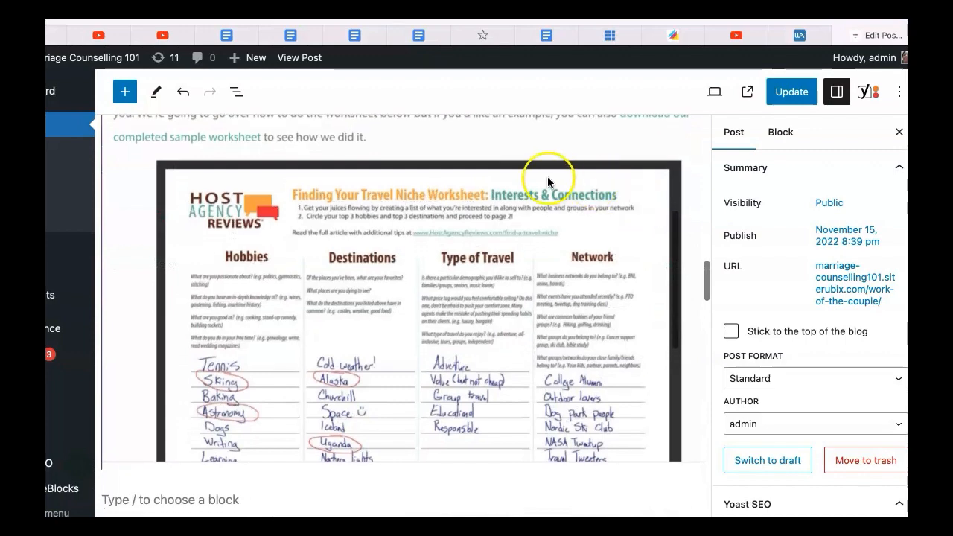
left_click(530, 281)
left_click_drag(705, 282, 609, 225)
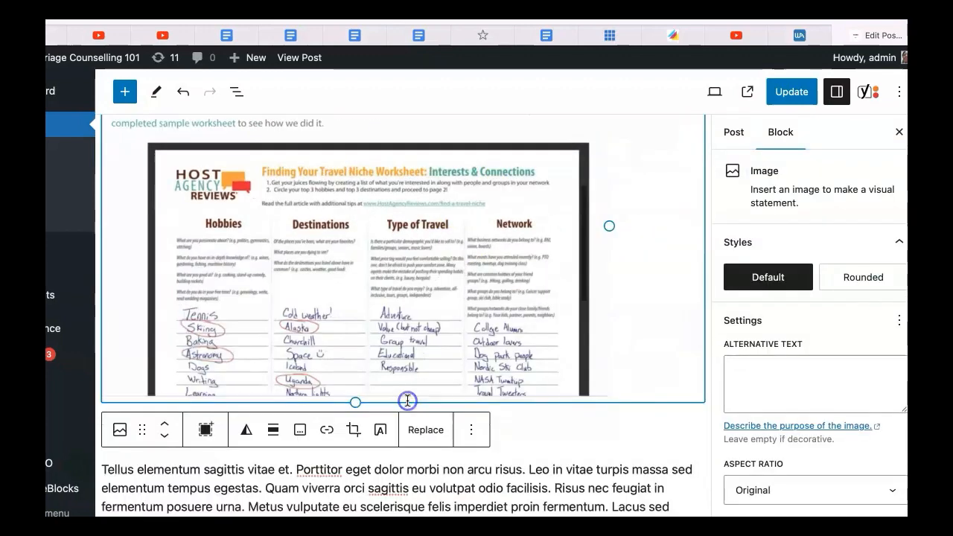
Insert a List block in the empty block below the image and undo the last edit
left_click(530, 429)
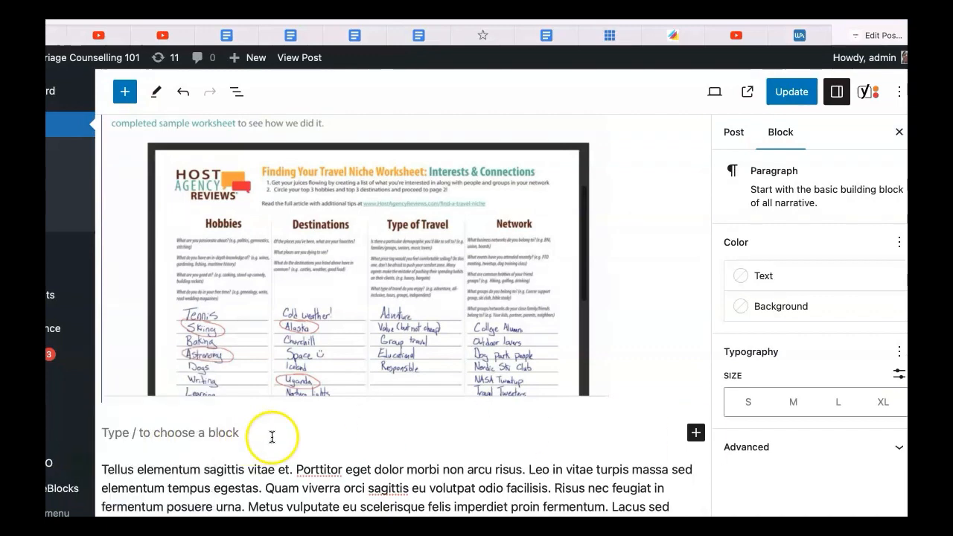
left_click(696, 433)
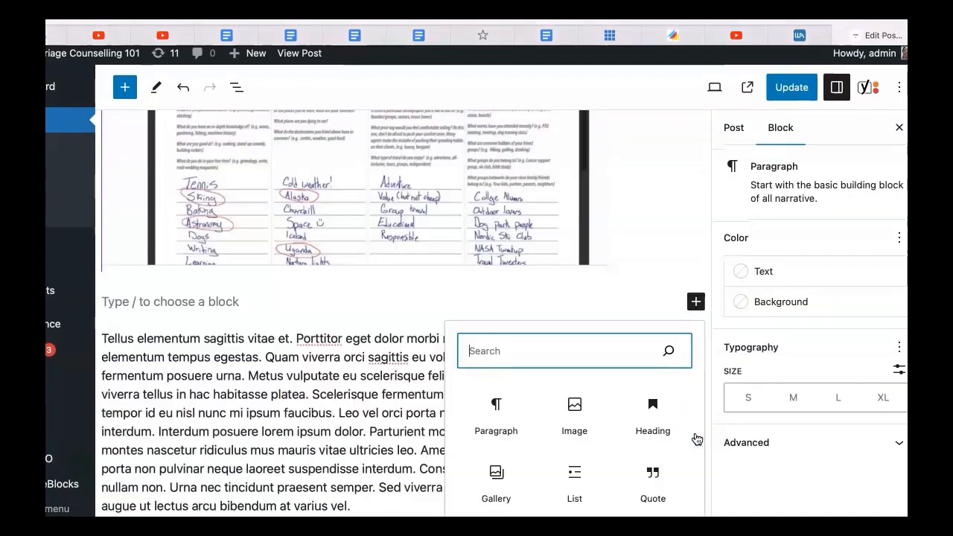
left_click(575, 481)
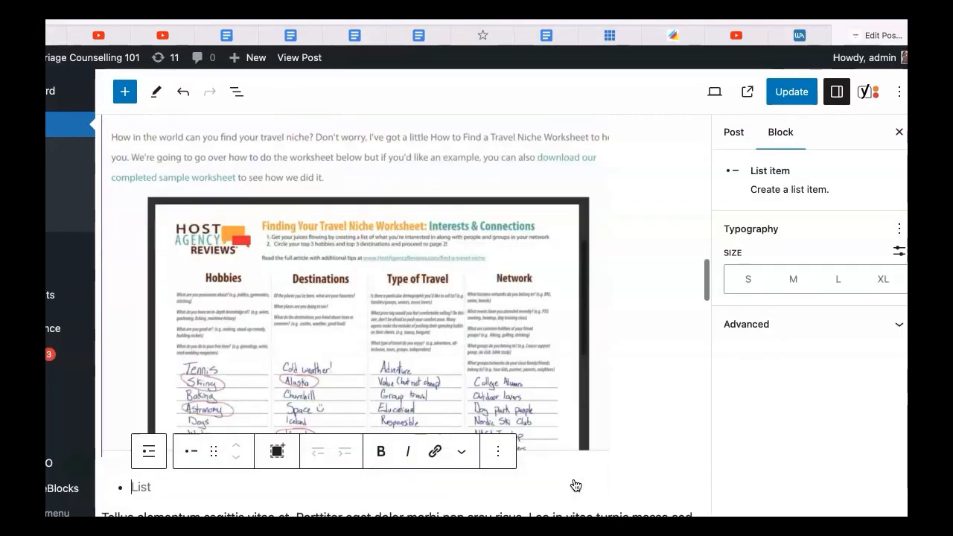
scroll(571, 483, "down", 5)
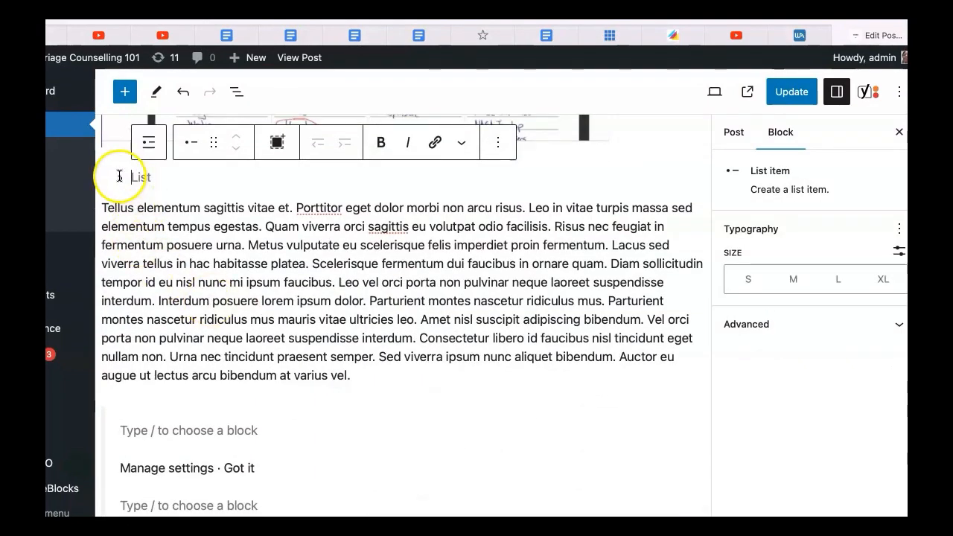
left_click(156, 181)
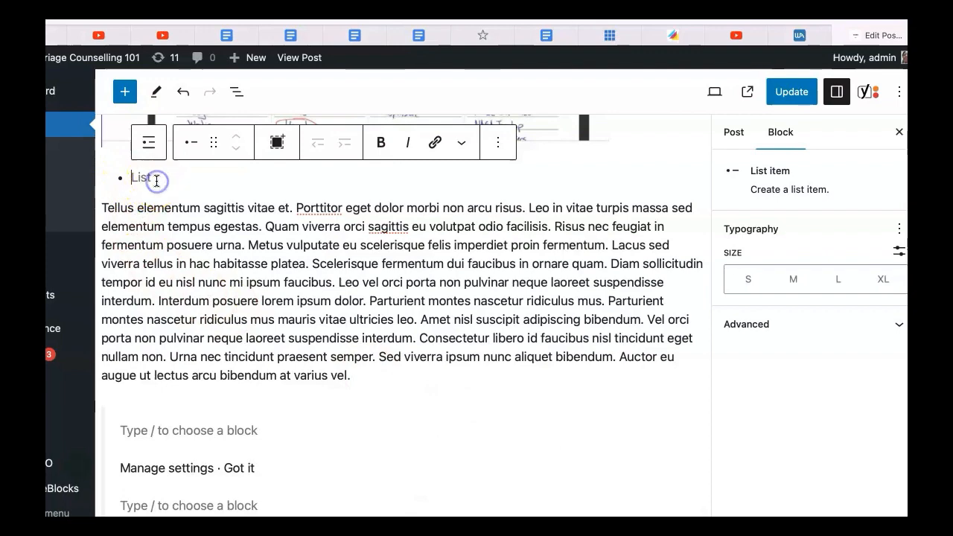
key("ctrl+z")
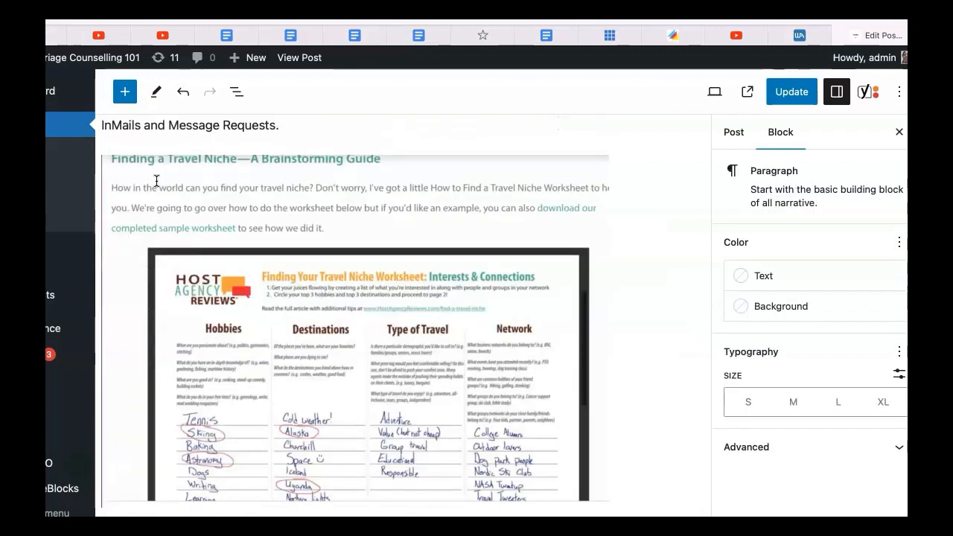
scroll(157, 181, "down", 3)
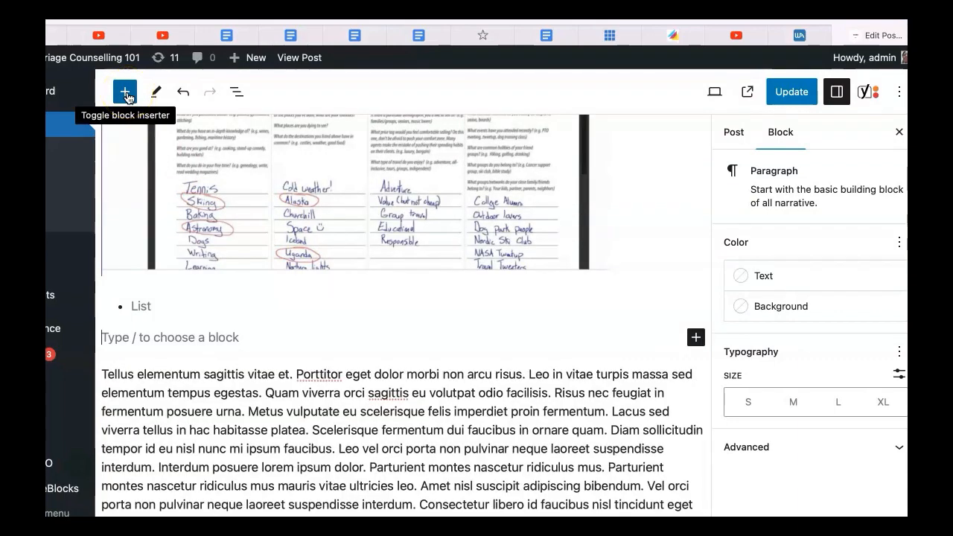
Open the block inserter and browse the available GenerateBlocks and text blocks
left_click(125, 92)
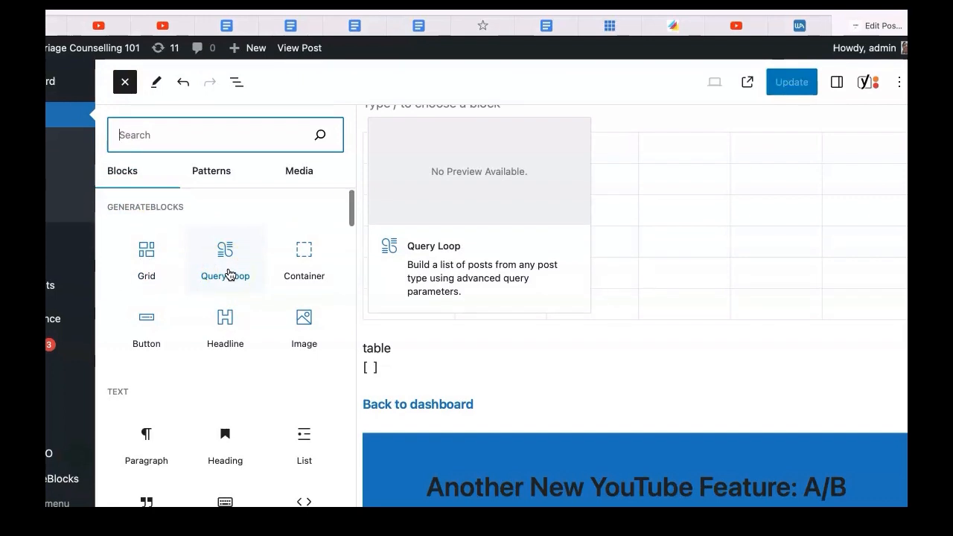
left_click(460, 263)
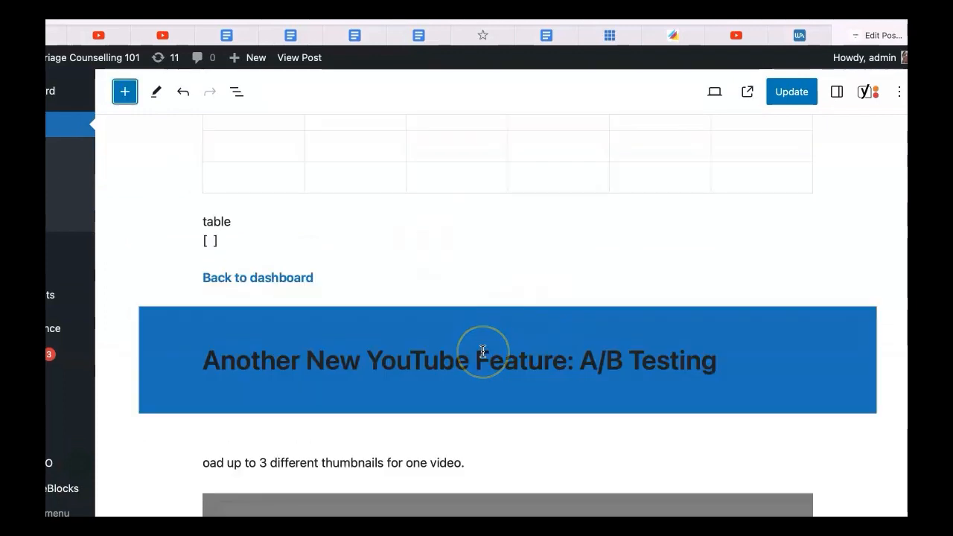
scroll(482, 351, "down", 2)
scroll(482, 351, "up", 5)
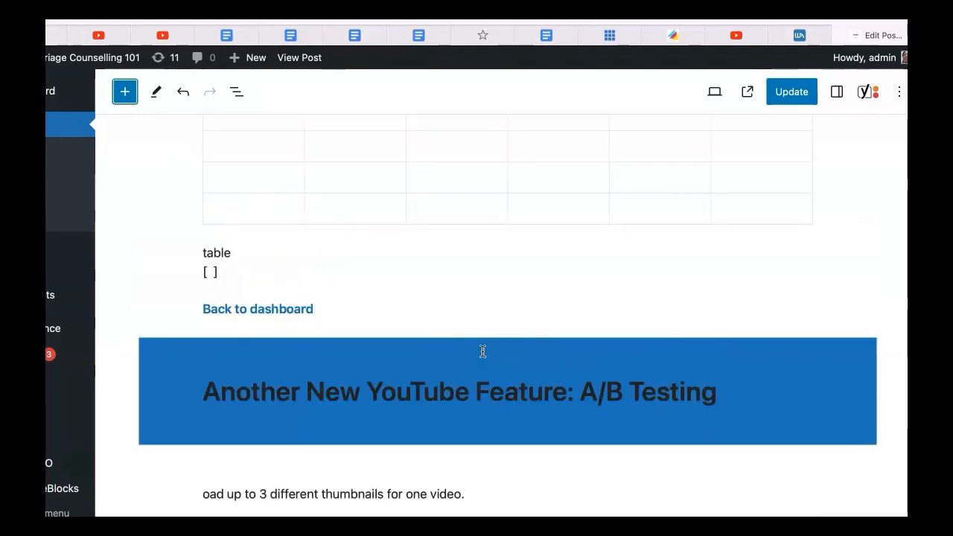
Select the empty table block, add an empty paragraph block next to it, and place the cursor in the table's first cell
left_click(468, 324)
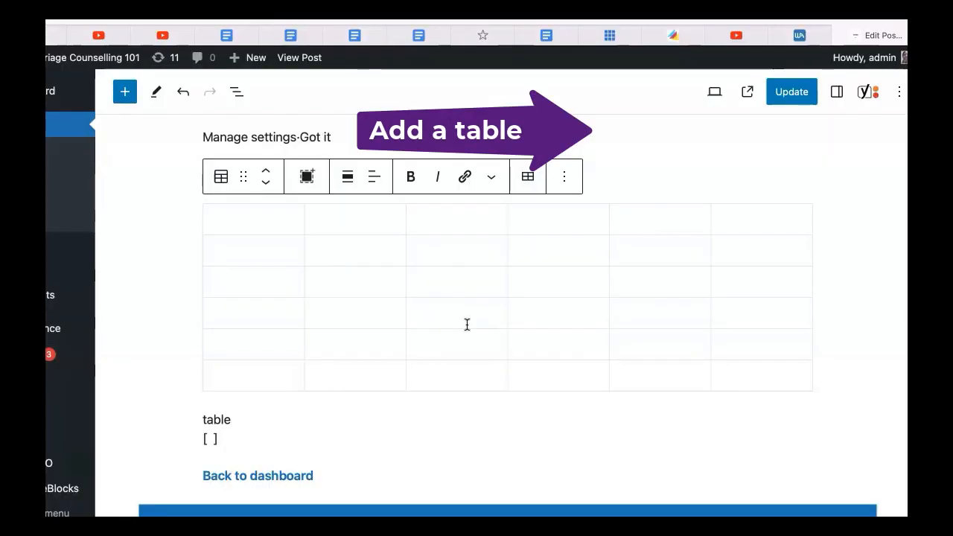
left_click(204, 436)
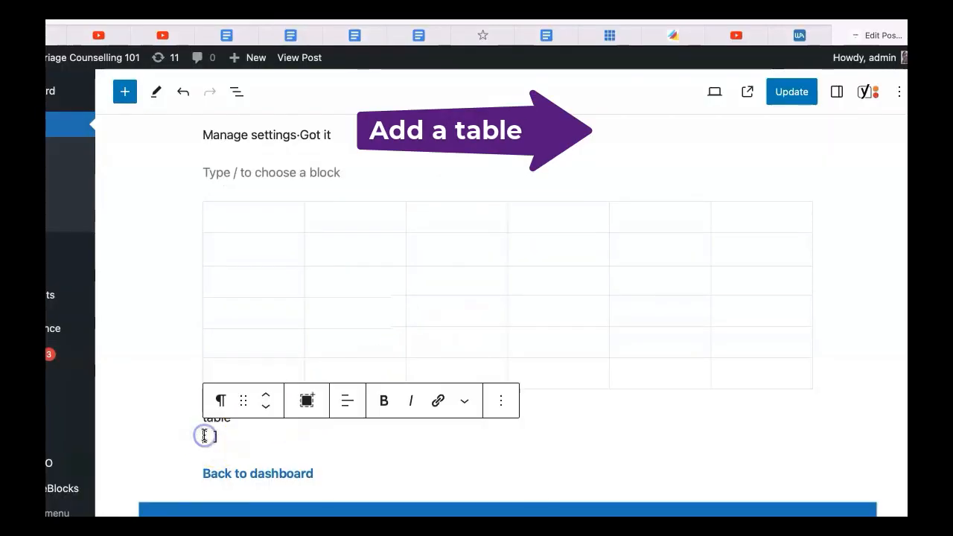
key("Return")
left_click(248, 181)
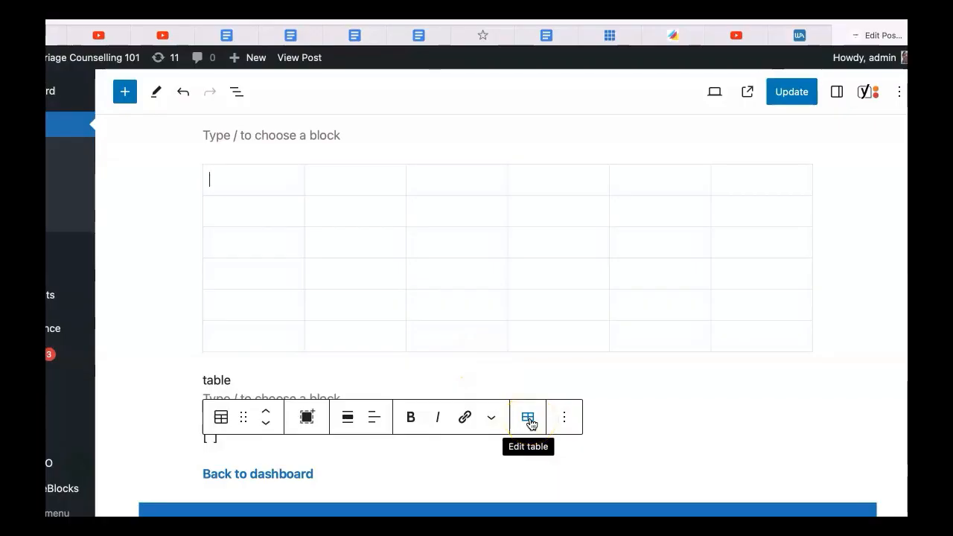
Transform the table block into a Columns block
left_click(530, 422)
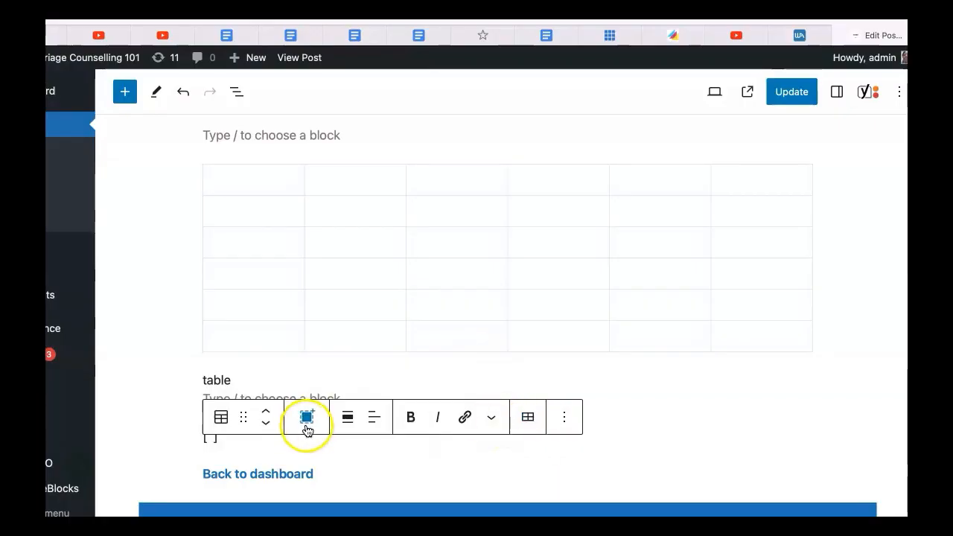
left_click(566, 417)
left_click(223, 420)
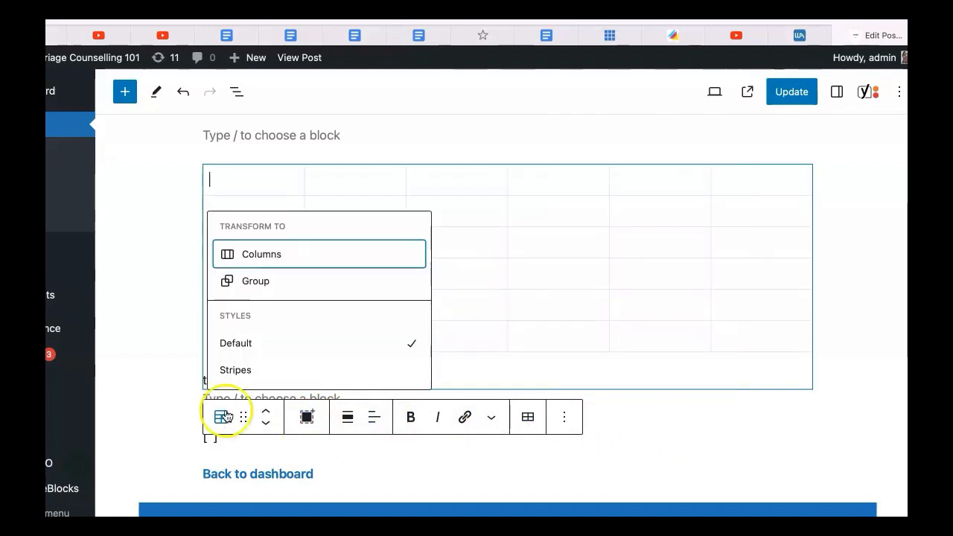
mouse_move(303, 252)
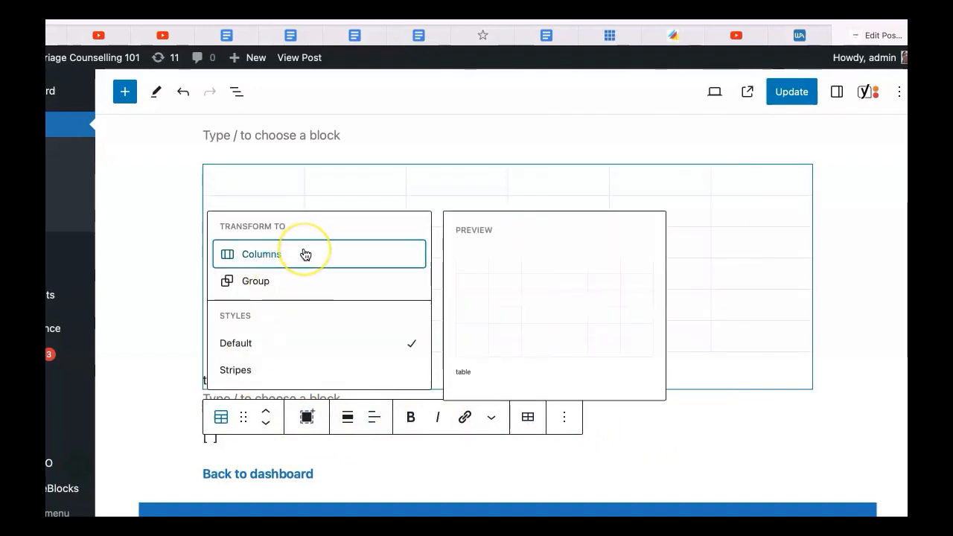
left_click(304, 254)
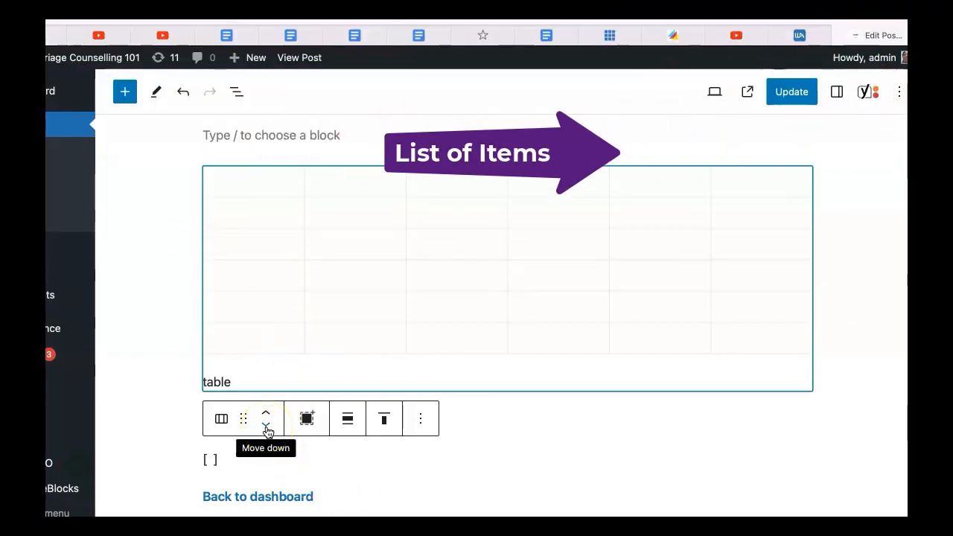
Move the Columns block down one position and then back up twice
left_click(266, 426)
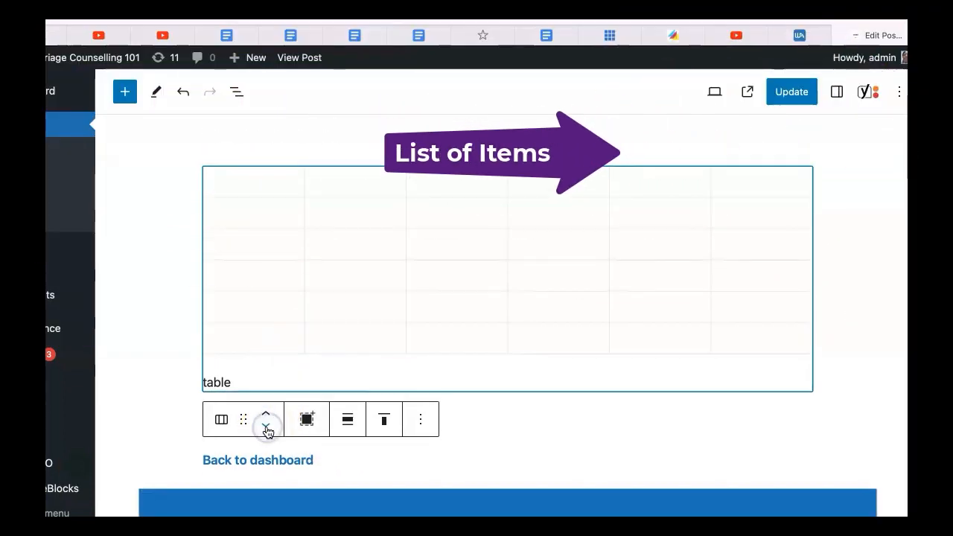
left_click(268, 425)
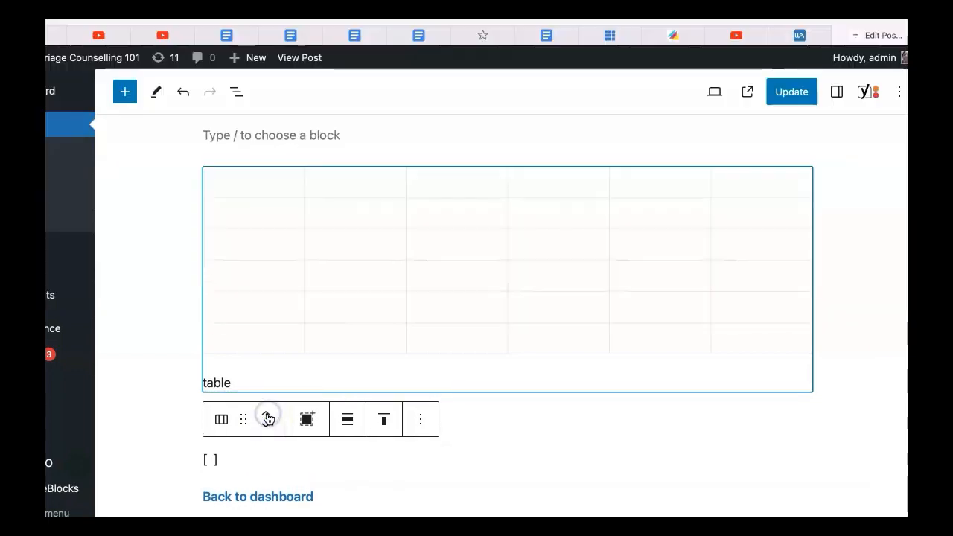
left_click(267, 421)
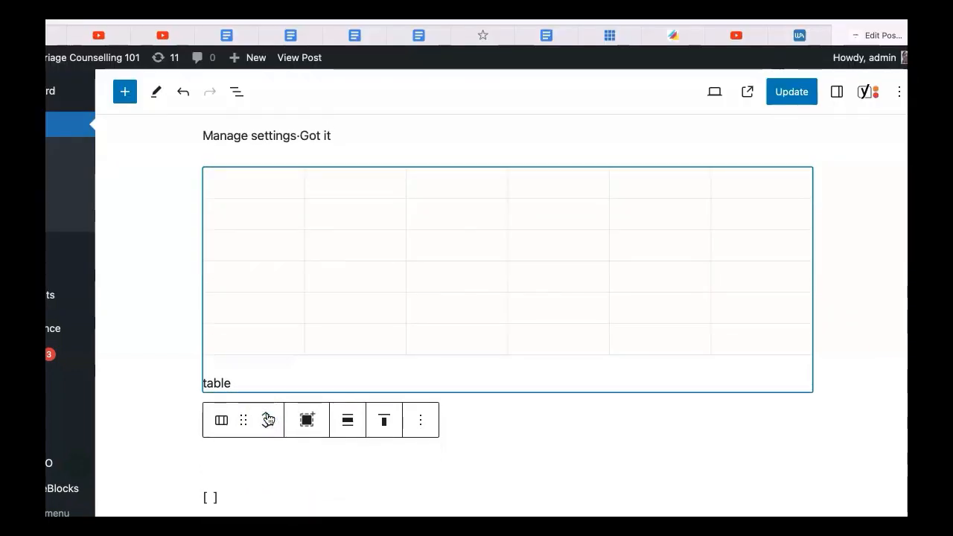
left_click(902, 469)
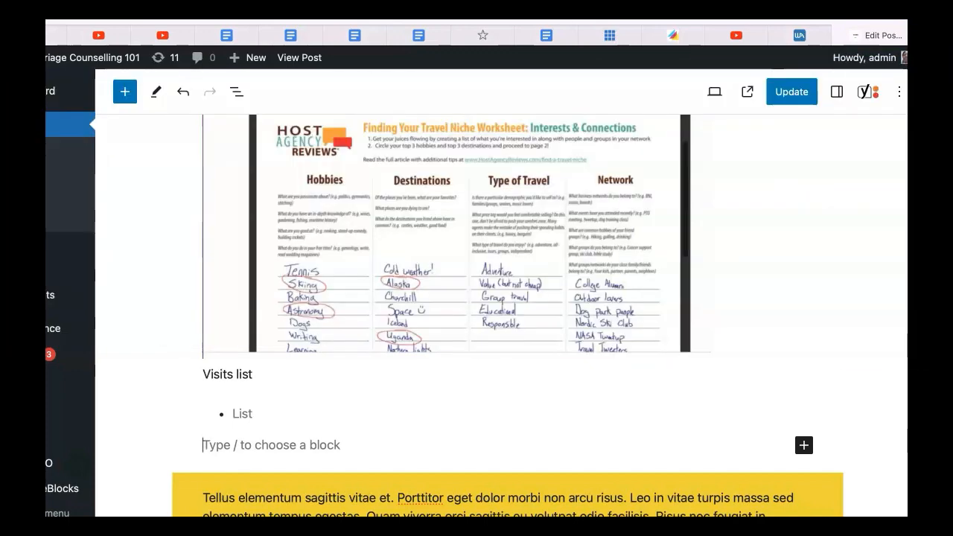
Add a paragraph reading "please share" in the empty block below the Visits list
left_click(251, 445)
type("please share")
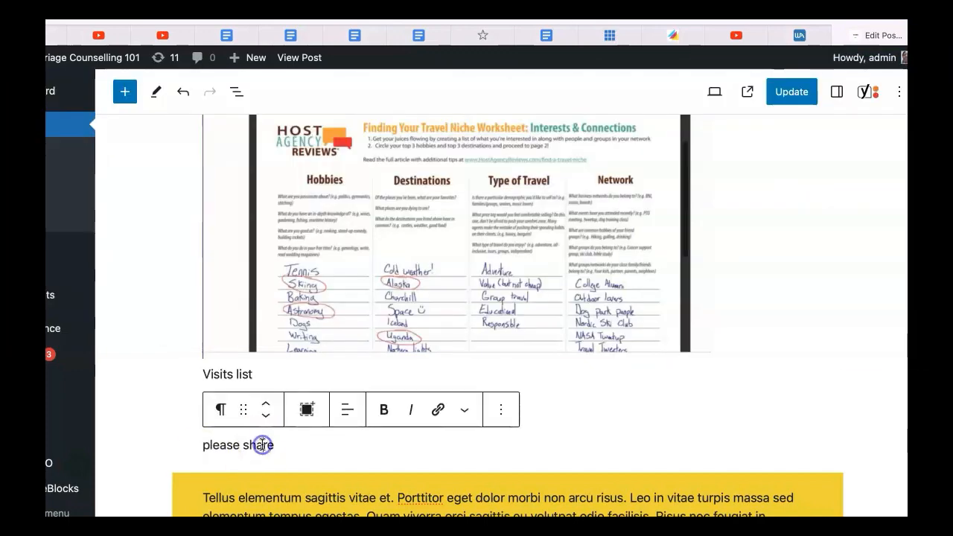
Save the "please share" paragraph as a synced pattern named "conclusion"
left_click(502, 410)
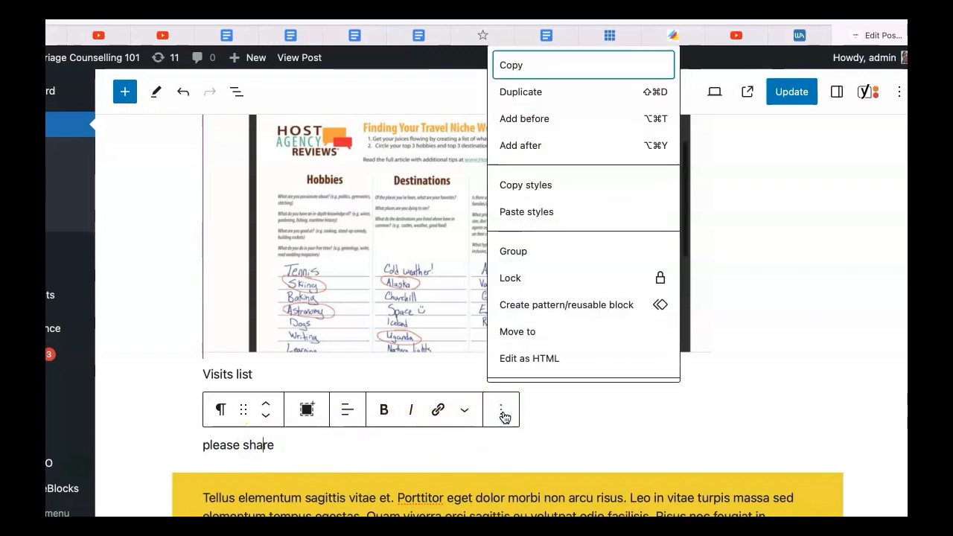
left_click(590, 311)
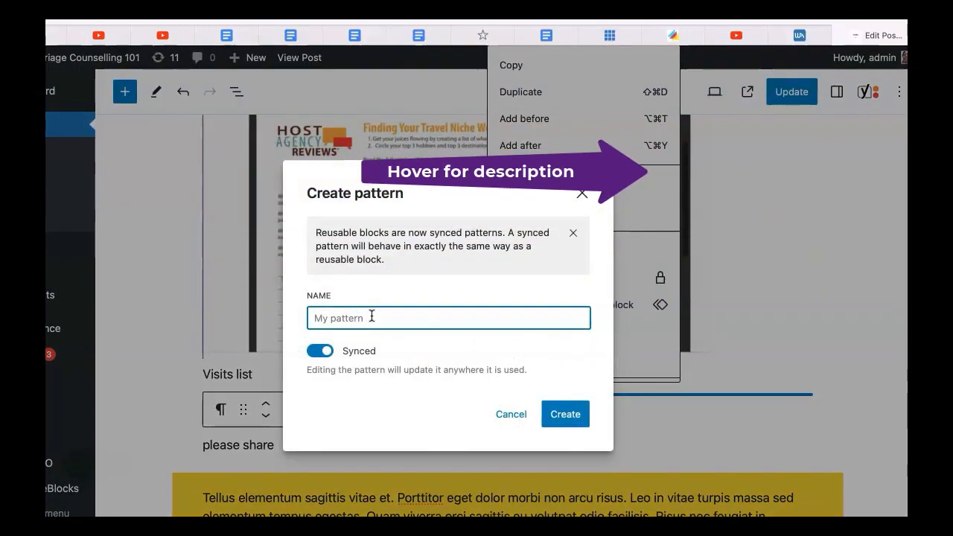
type("conclu")
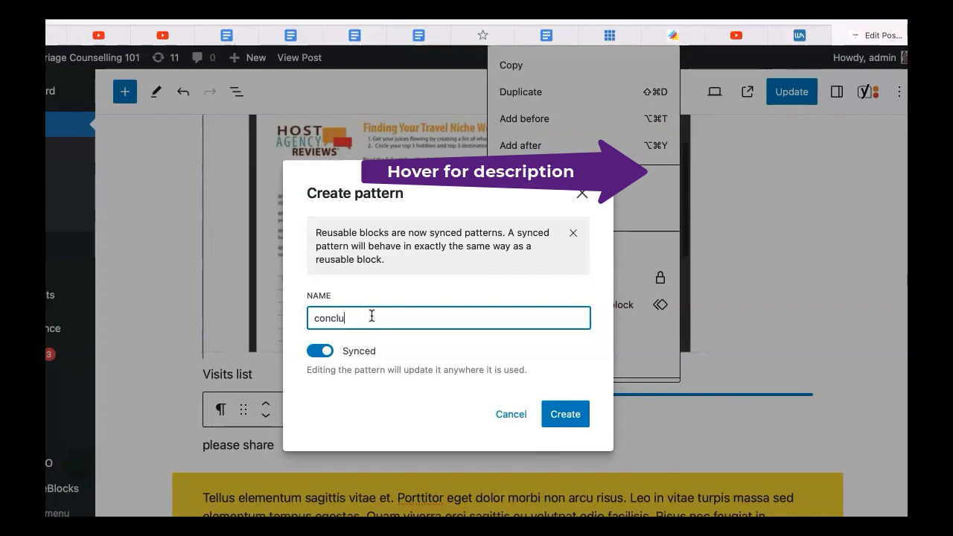
type("sion")
key("Return")
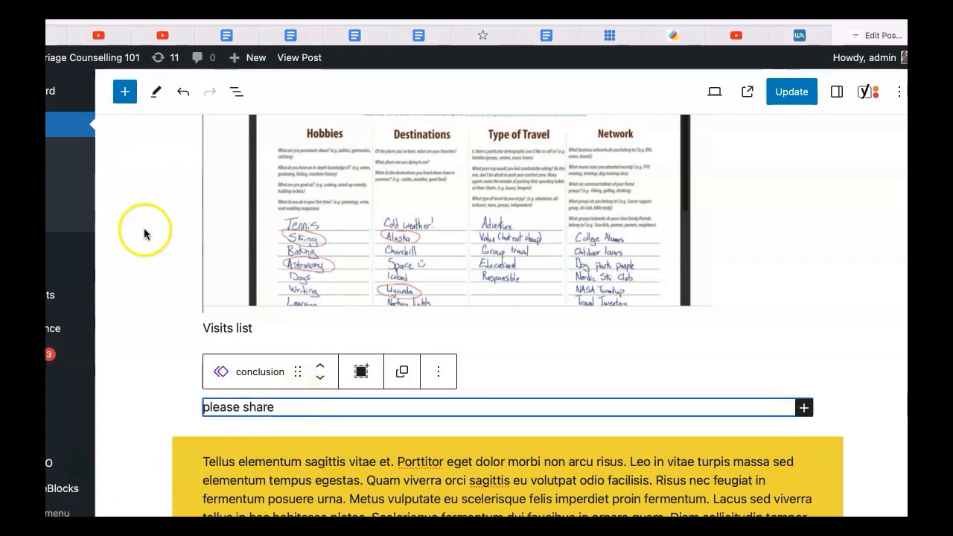
Search the block inserter for "/reusa" and insert the "conclusion" pattern
left_click(125, 92)
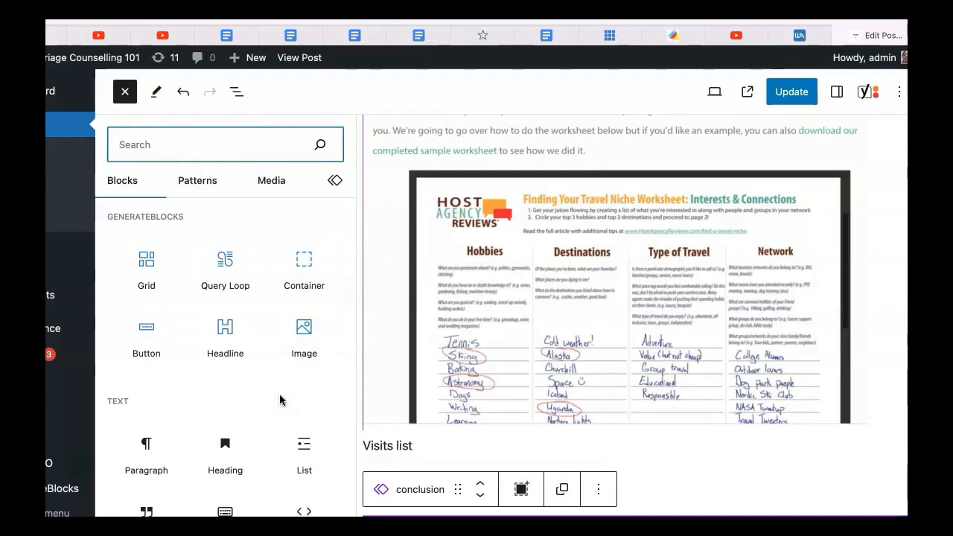
type("/reusa")
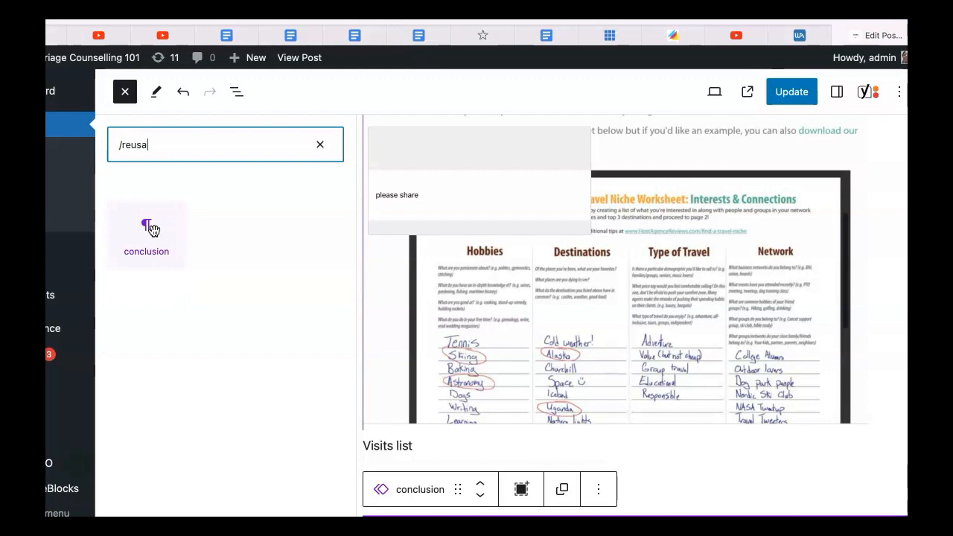
left_click(153, 228)
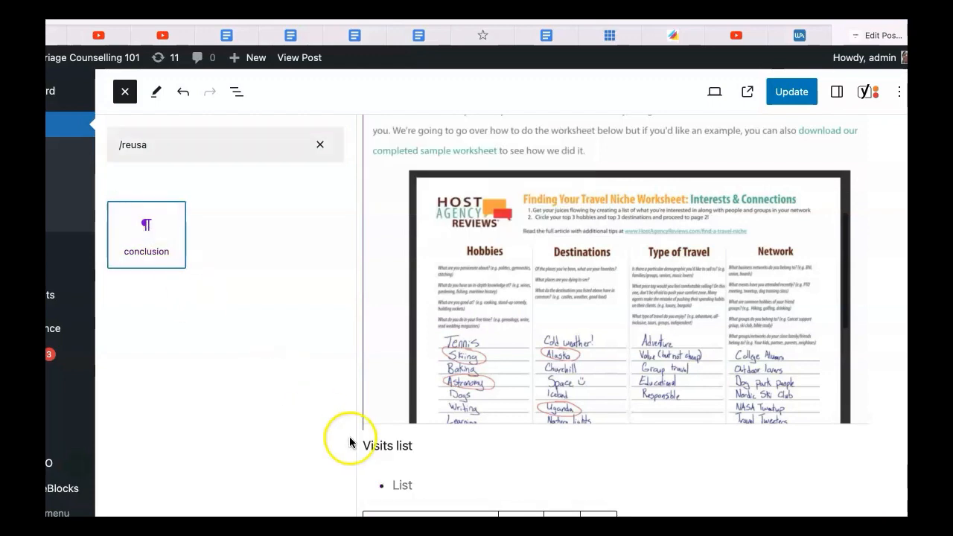
scroll(556, 483, "down", 2)
scroll(557, 484, "down", 2)
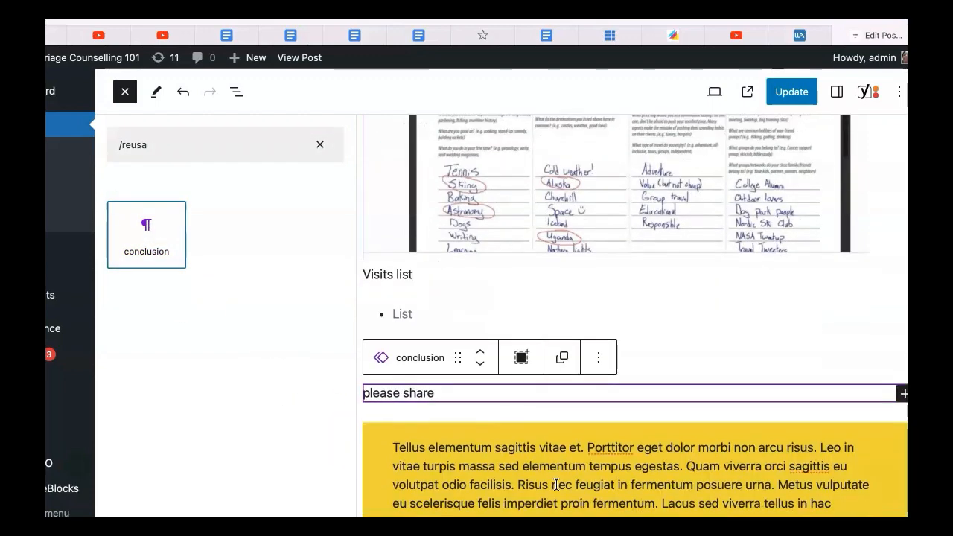
Select the worksheet image and then the list block to review their block toolbars and options
left_click(245, 335)
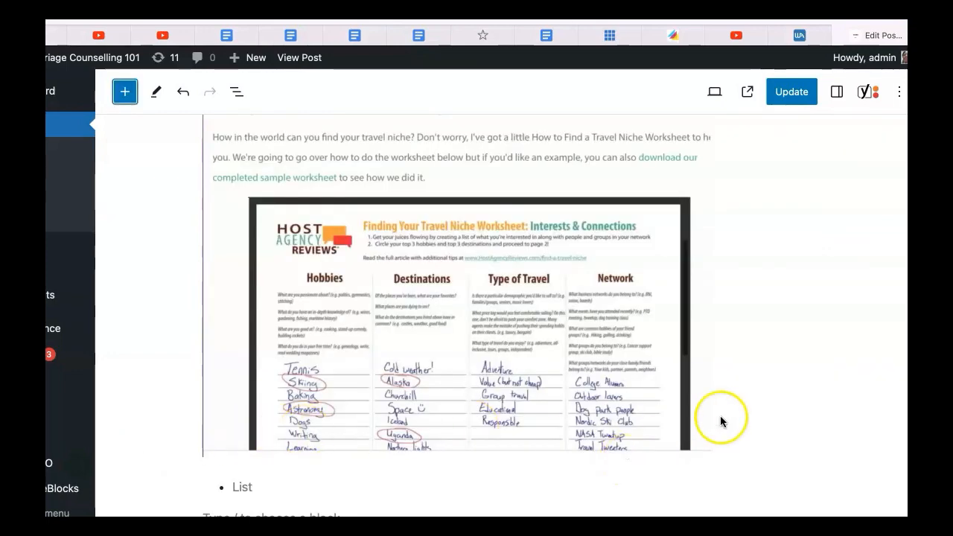
left_click(720, 444)
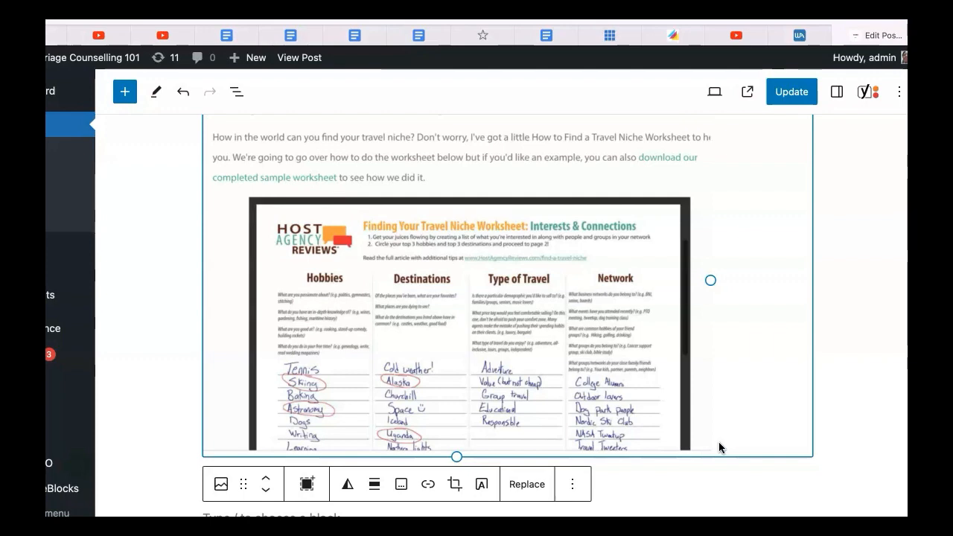
left_click(572, 486)
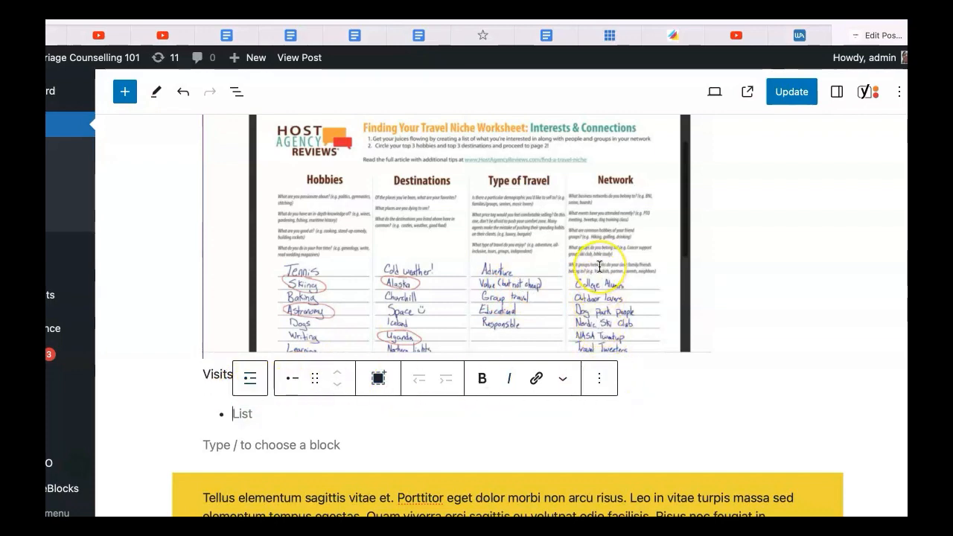
left_click(502, 380)
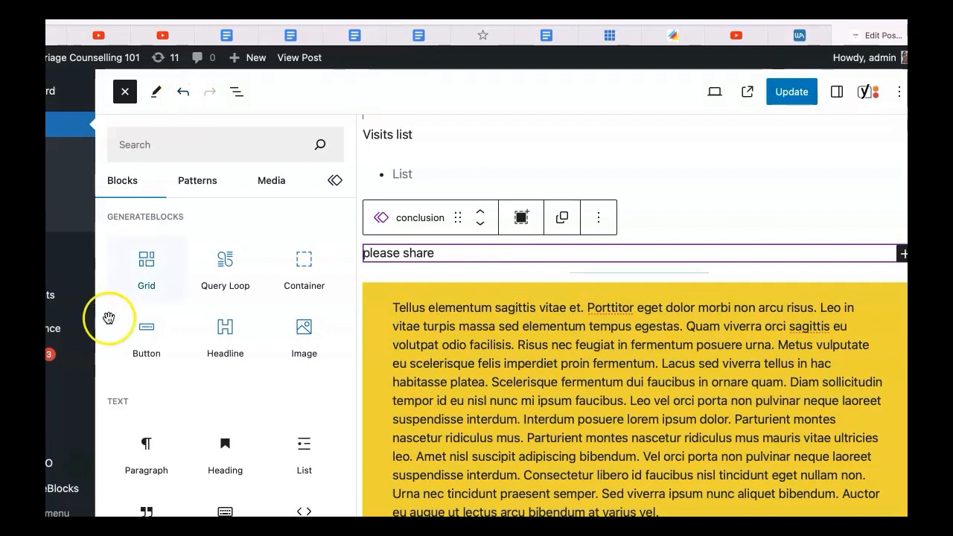
Paste into the quote block, select the "Manage settings · Got it" text and open the link field
type("Manage settings · Got it")
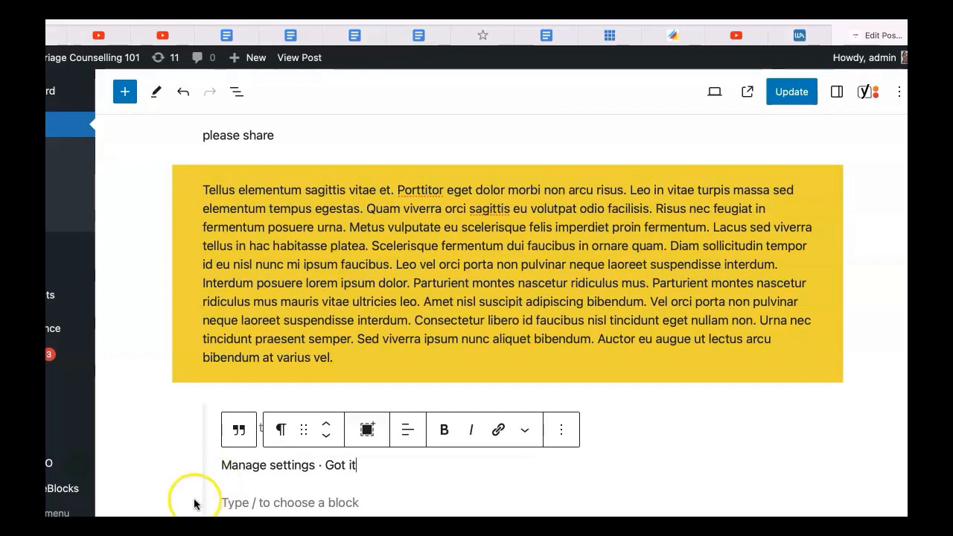
left_click_drag(221, 468, 365, 477)
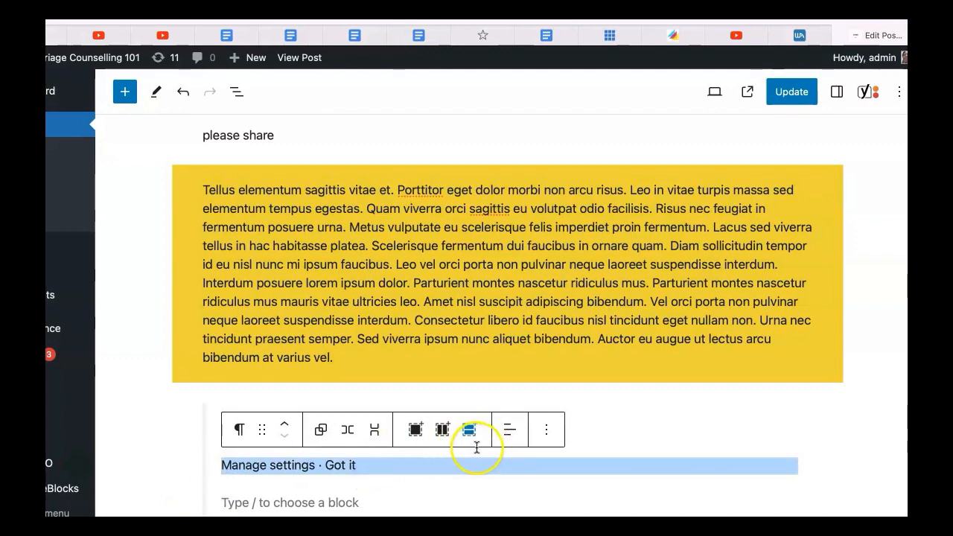
key("ctrl+k")
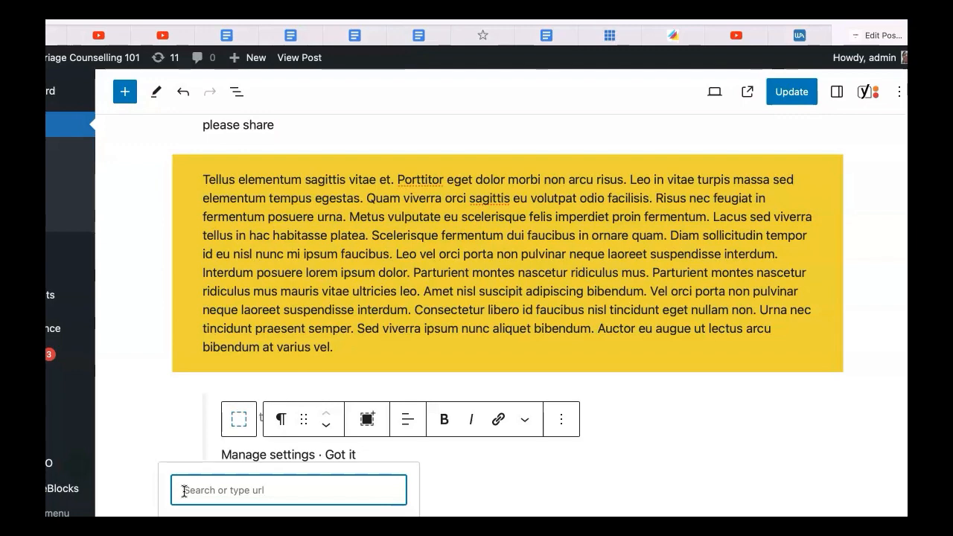
scroll(184, 491, "down", 3)
mouse_move(52, 463)
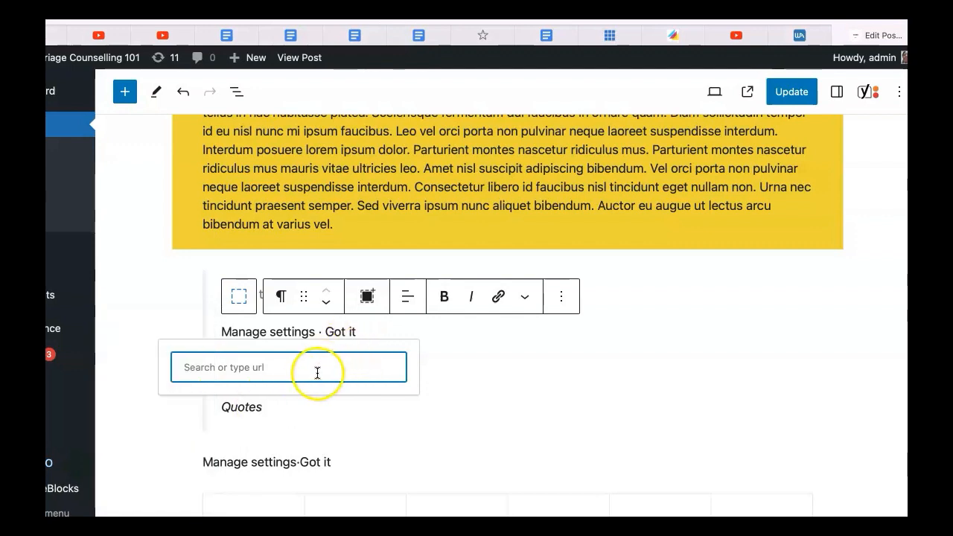
left_click(464, 370)
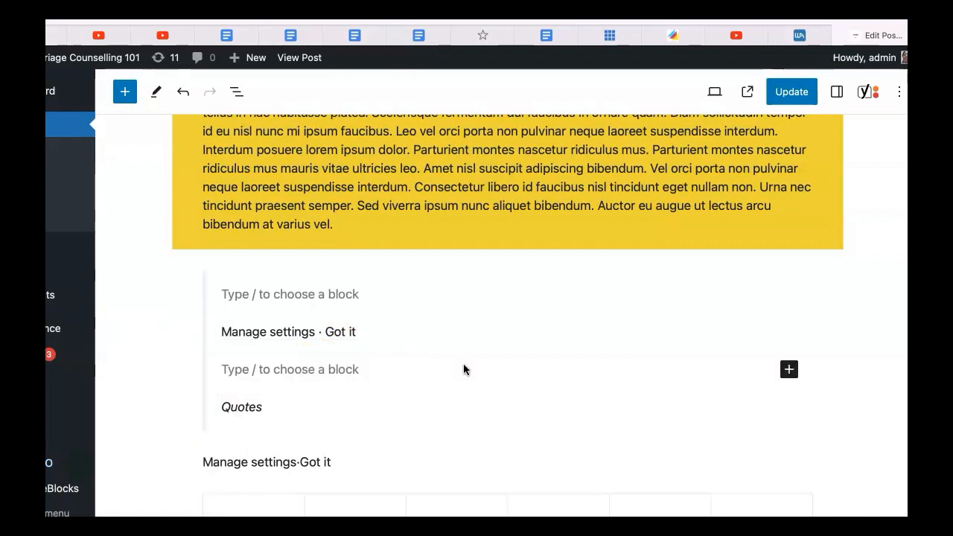
Open the block inserter and scroll through the text, theme and embed block categories
left_click(127, 96)
left_click(127, 96)
left_click(126, 97)
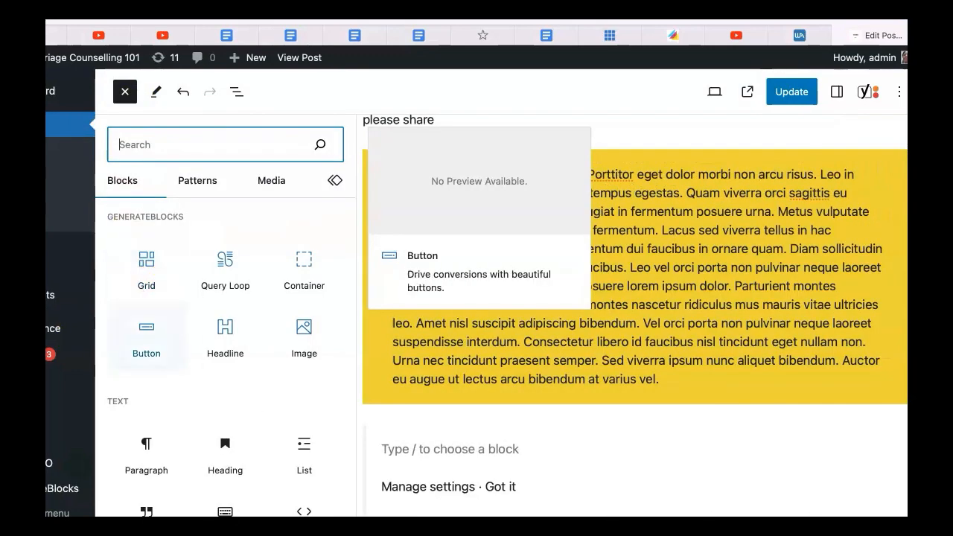
scroll(268, 432, "down", 15)
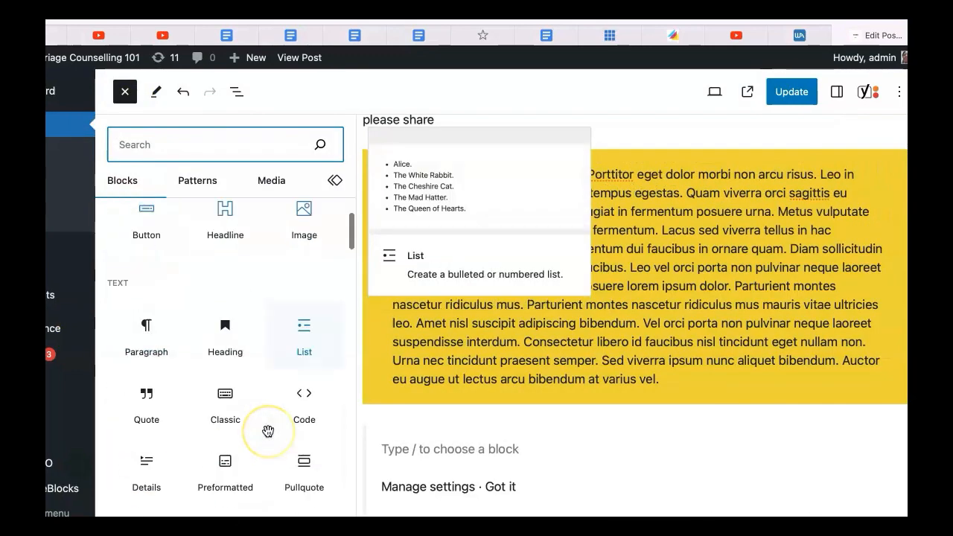
scroll(269, 432, "down", 15)
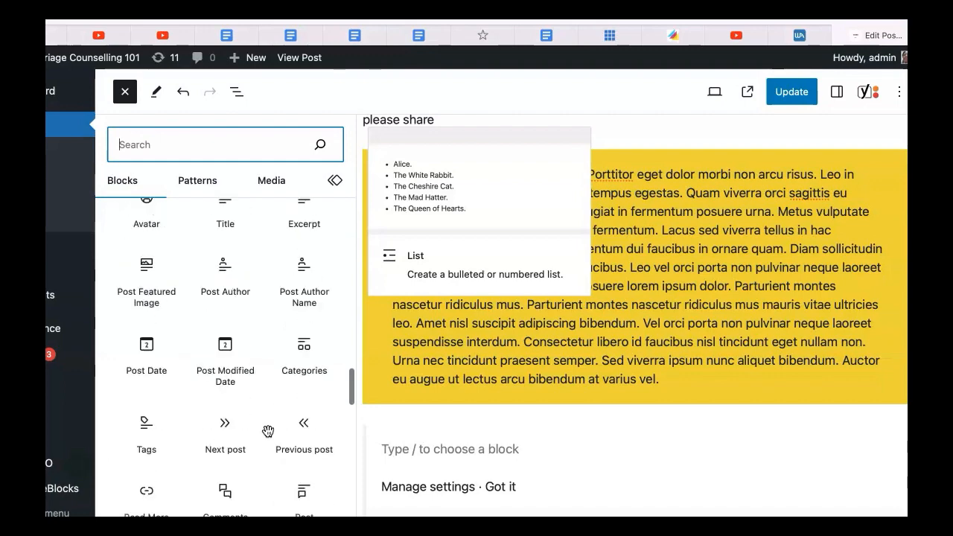
scroll(270, 437, "down", 5)
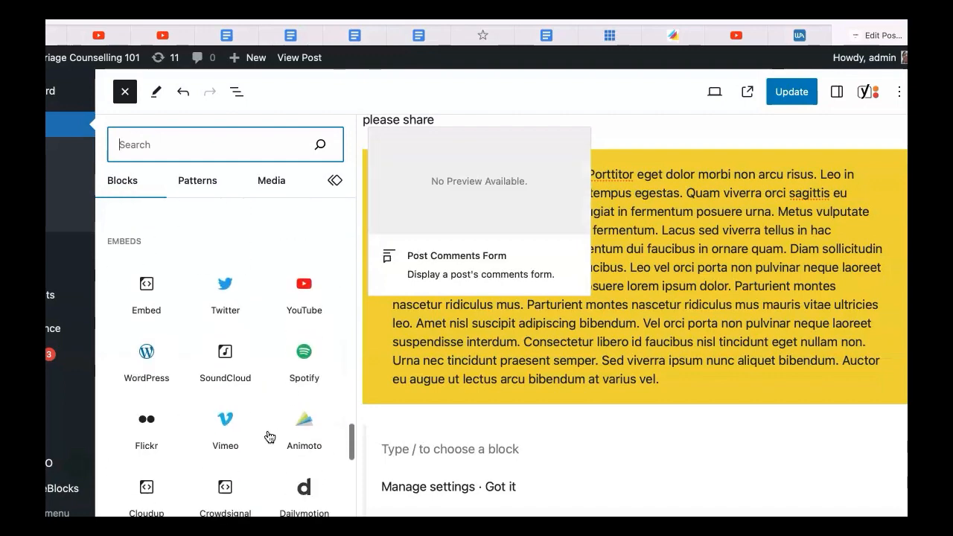
scroll(268, 439, "up", 2)
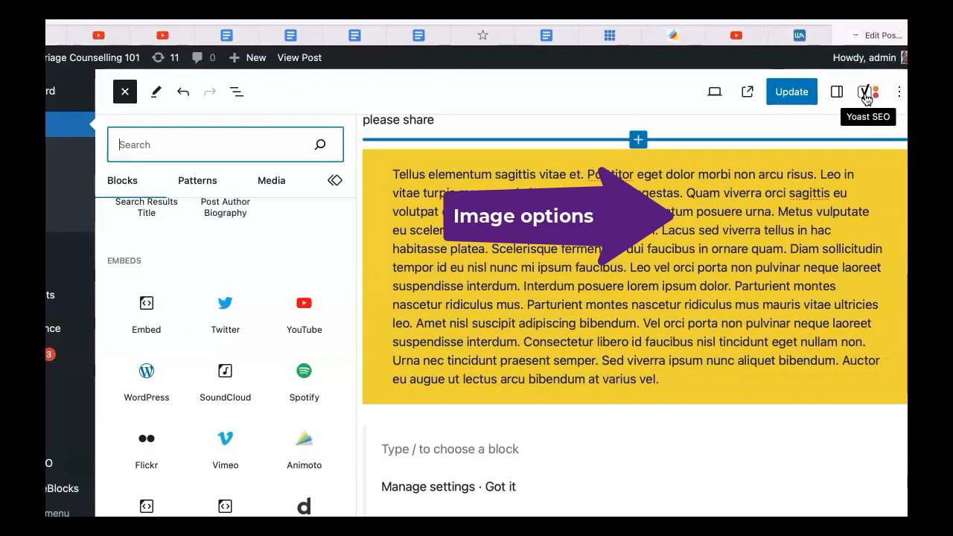
left_click(385, 443)
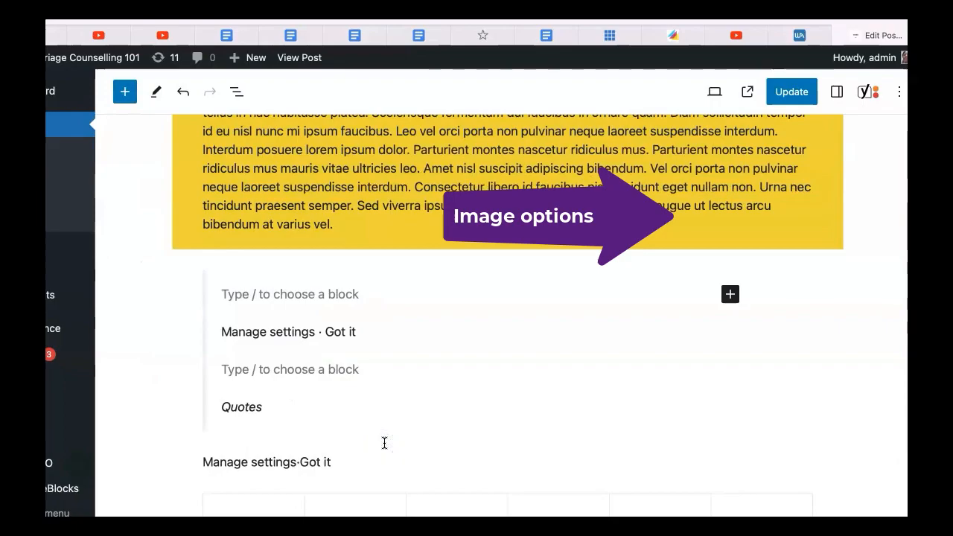
Open the block inserter, scroll down to the embeds section and insert an Embed block
left_click(202, 281)
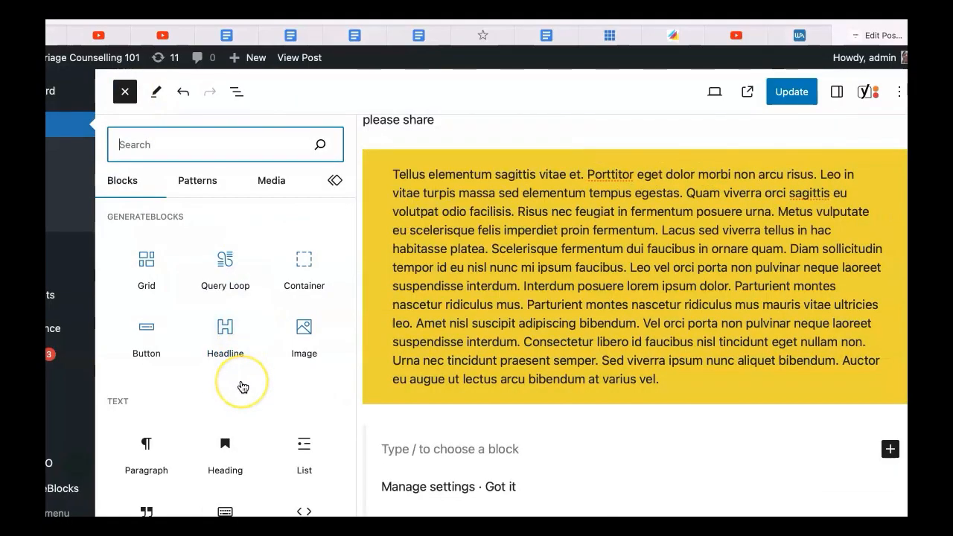
scroll(242, 386, "down", 5)
scroll(242, 387, "down", 12)
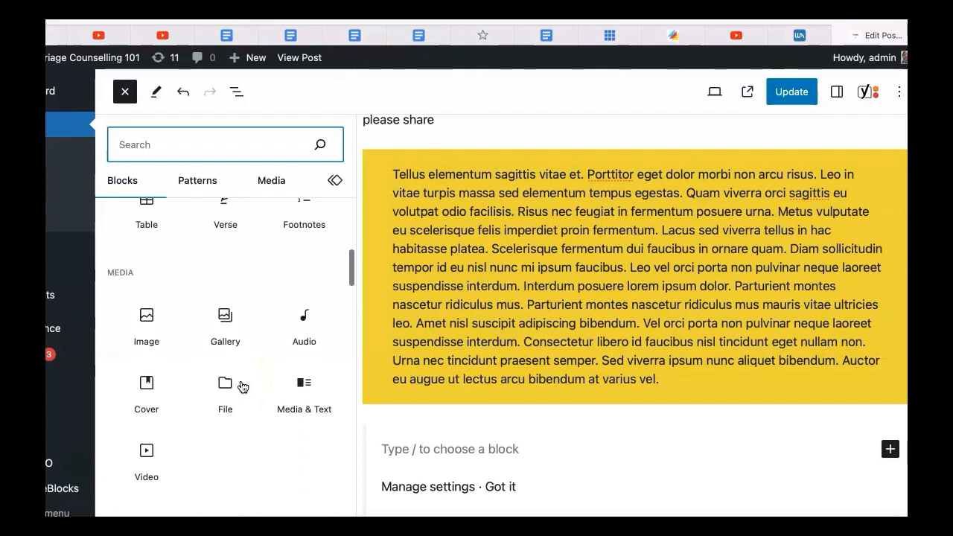
scroll(242, 387, "down", 8)
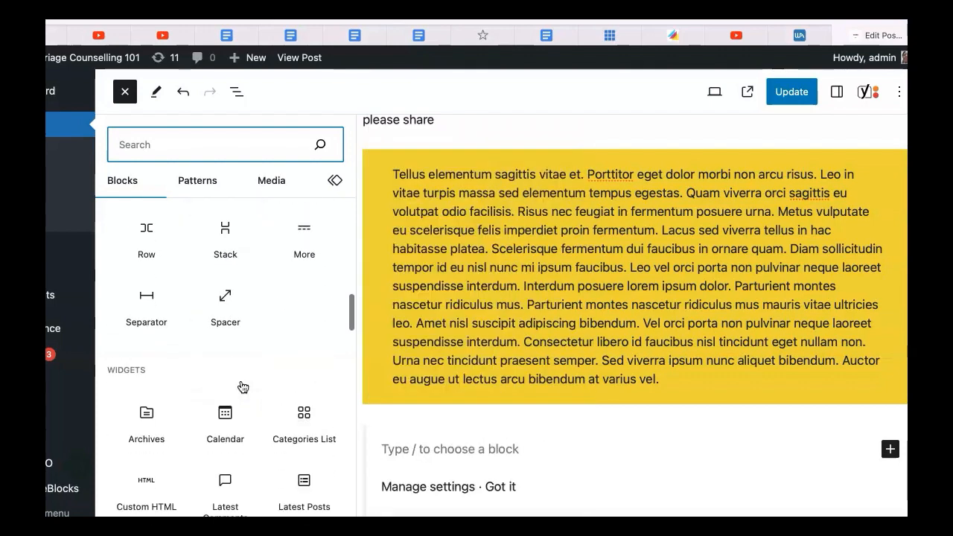
scroll(242, 386, "down", 10)
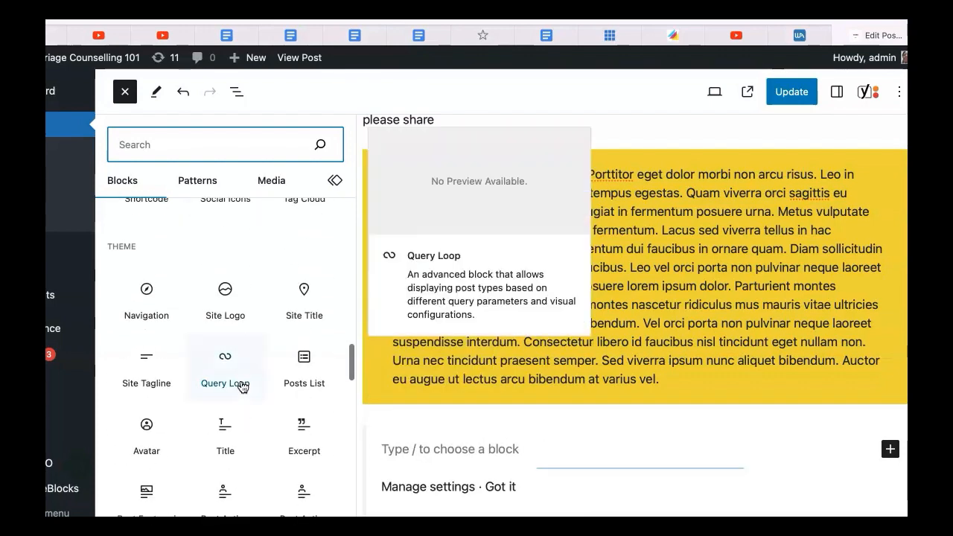
scroll(242, 387, "down", 10)
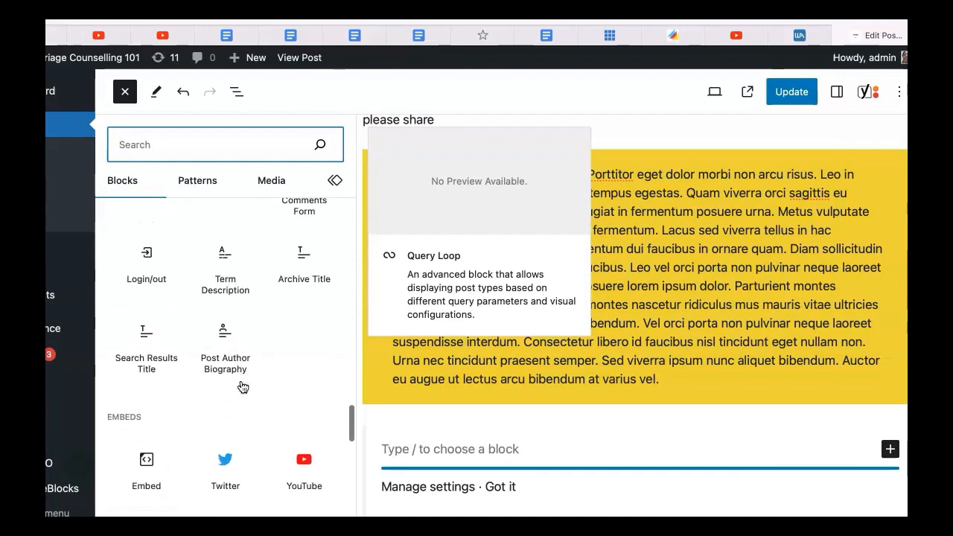
scroll(242, 386, "down", 5)
left_click(146, 331)
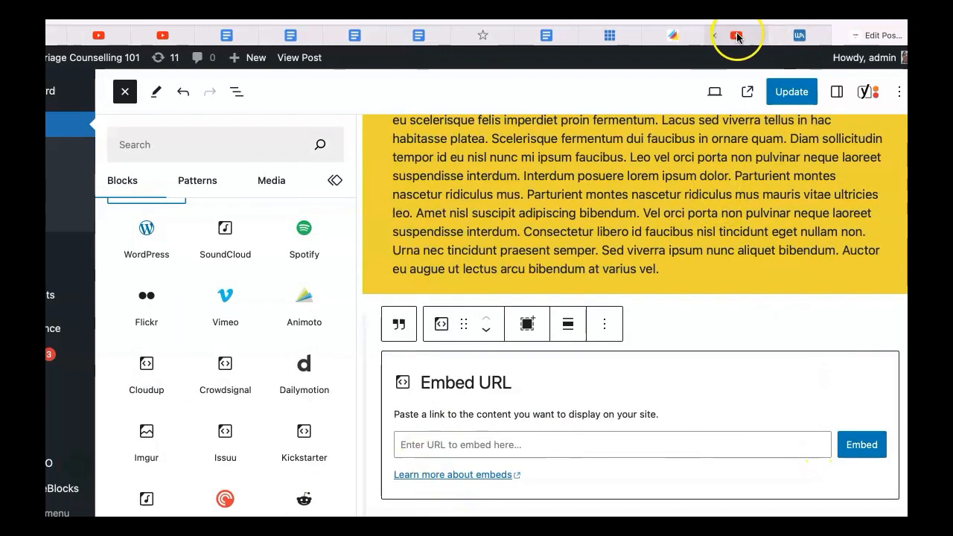
Copy the share link of the YouTube video "Secrets Of A Moist And Fluffy Cake" and return to the post editor
left_click(738, 35)
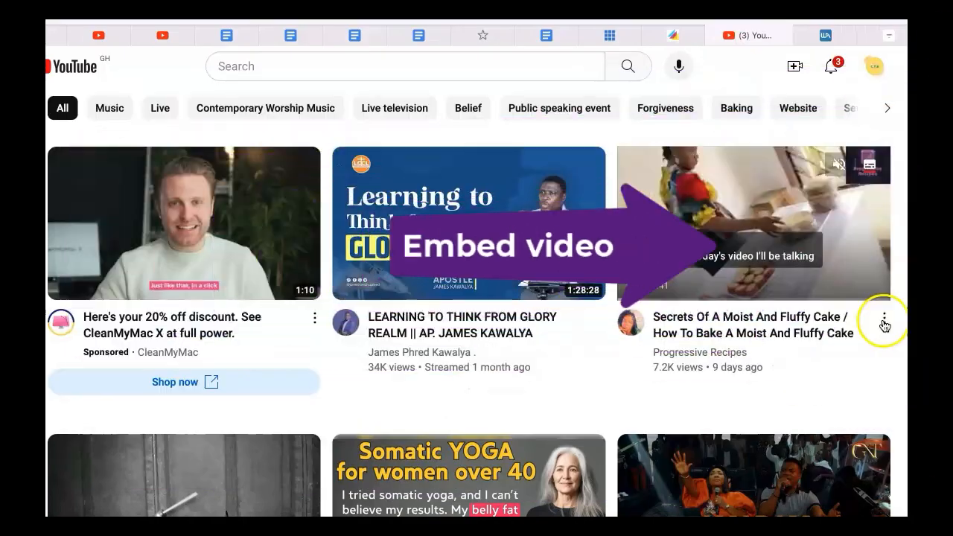
left_click(837, 334)
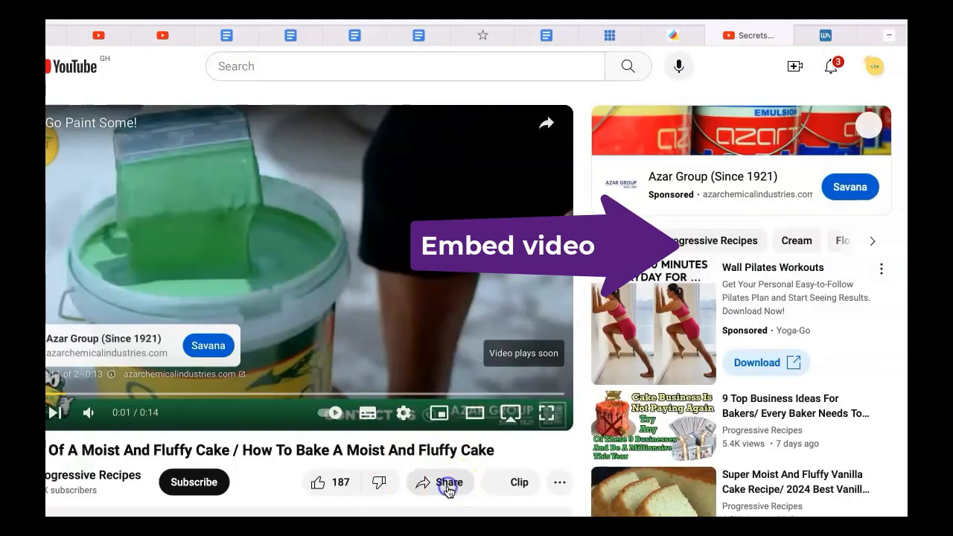
left_click(447, 485)
left_click(587, 392)
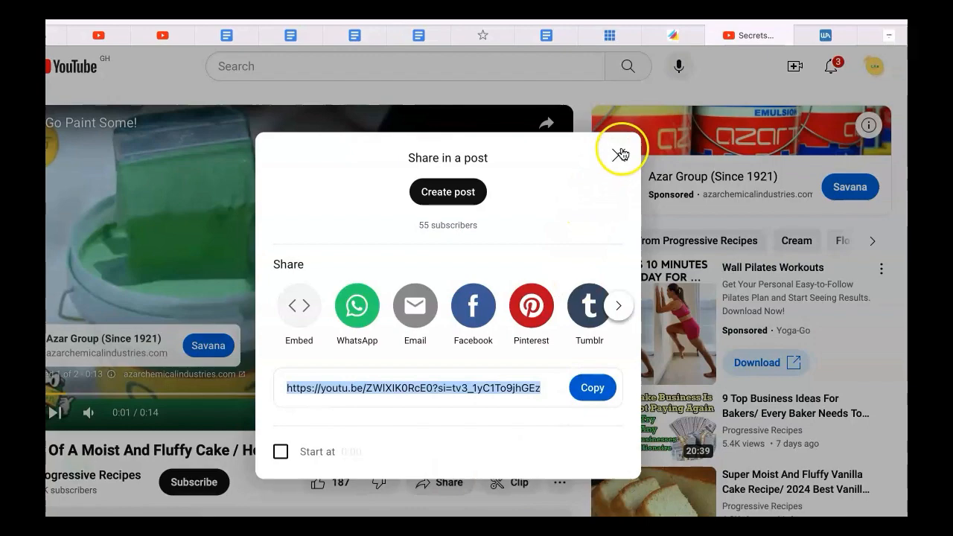
left_click(619, 155)
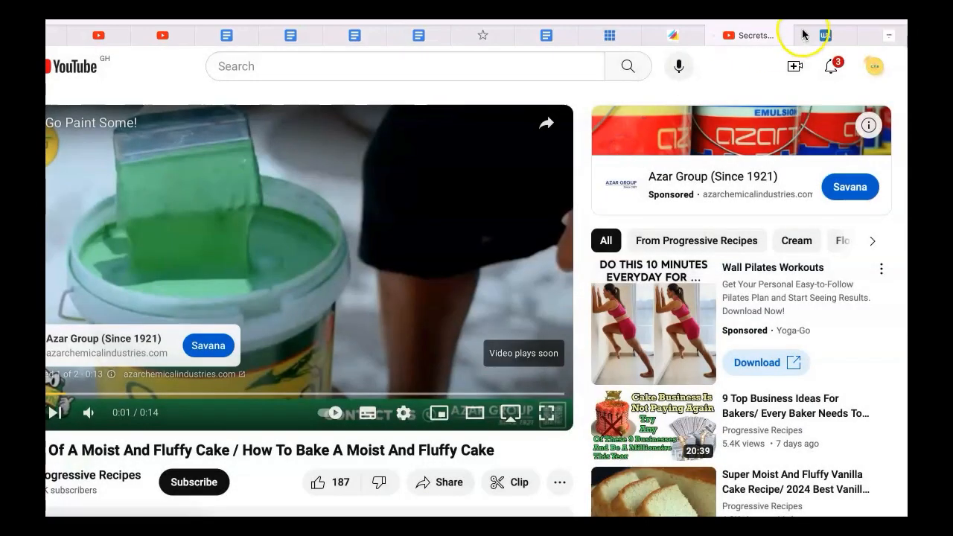
left_click(673, 35)
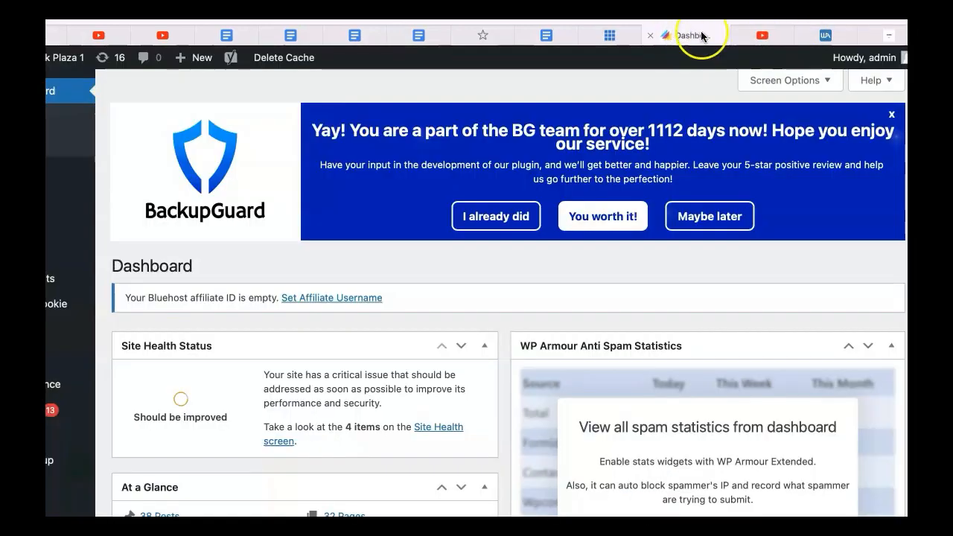
left_click(885, 35)
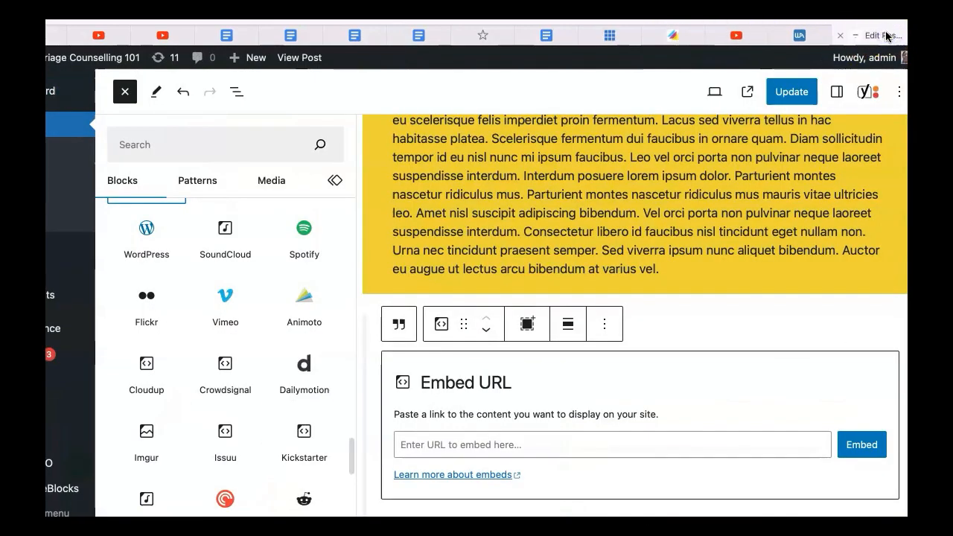
Paste the copied YouTube link into the Embed block's URL field and embed the video
left_click(441, 444)
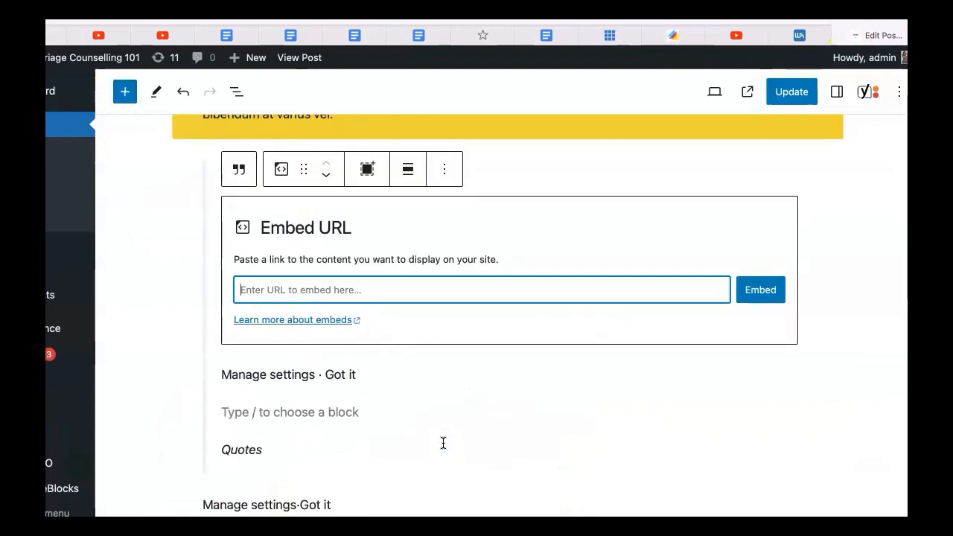
key("ctrl+v")
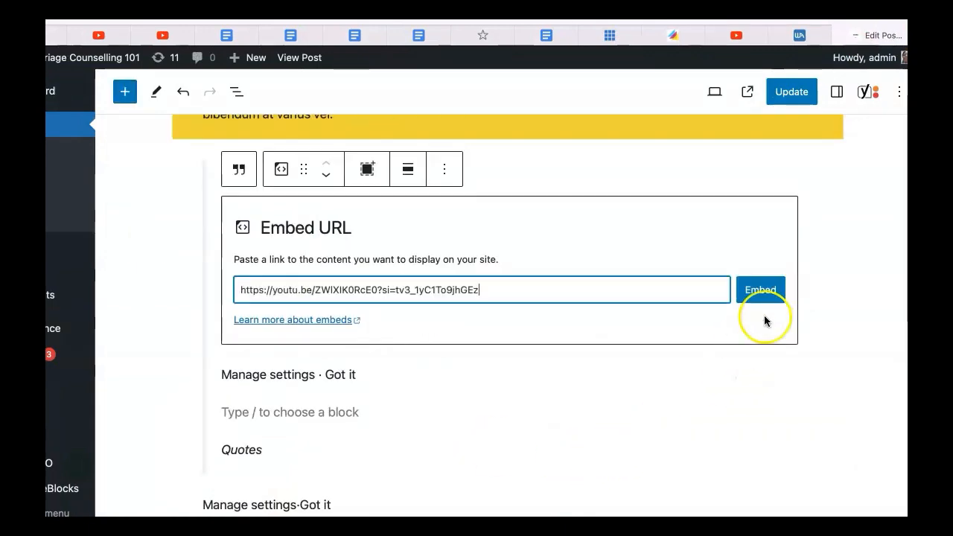
left_click(762, 293)
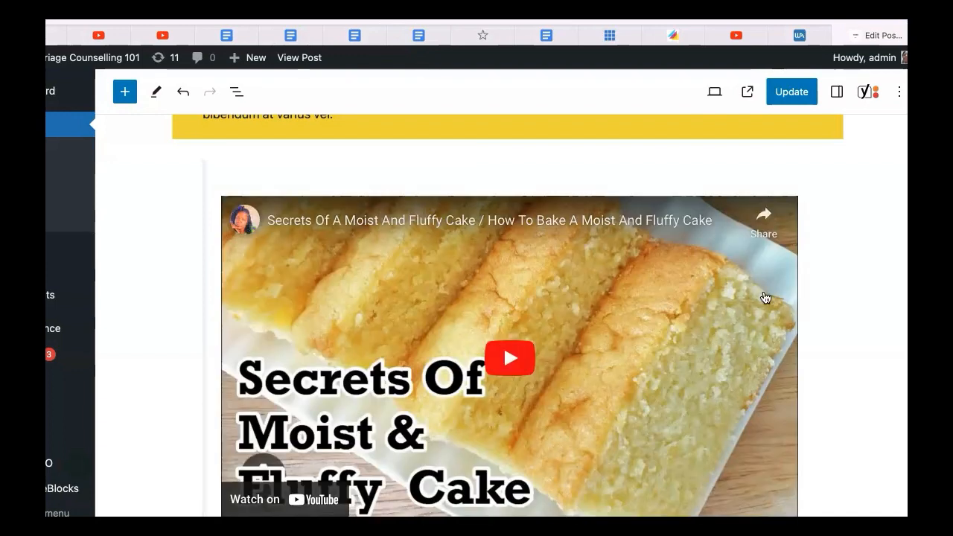
scroll(766, 298, "down", 5)
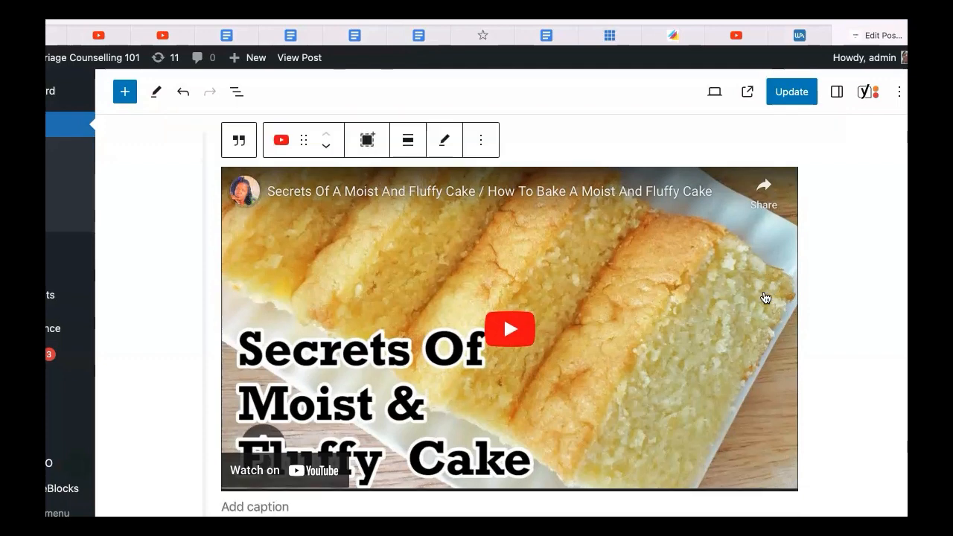
scroll(765, 298, "up", 1)
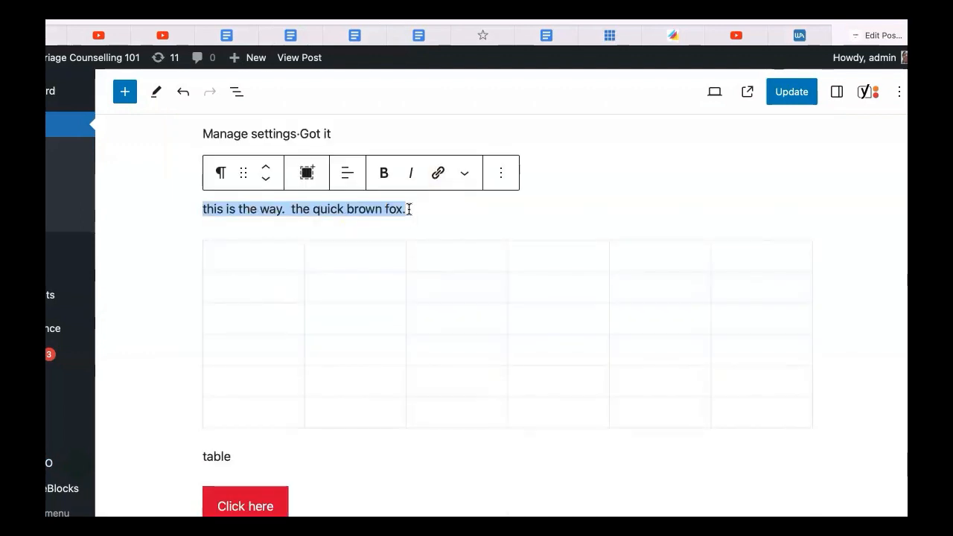
Search the block inserter for "/quot" and insert a Quote block
left_click(124, 92)
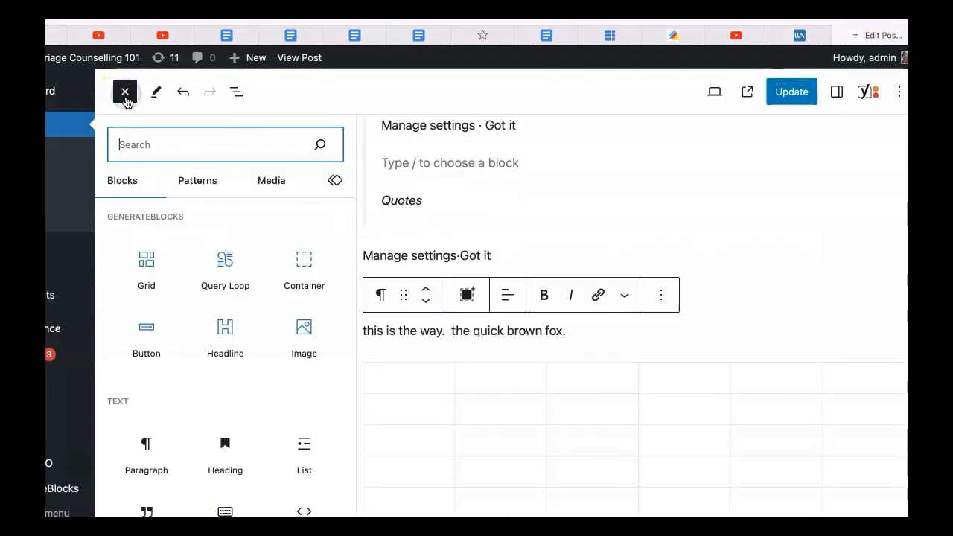
left_click(112, 152)
type("/")
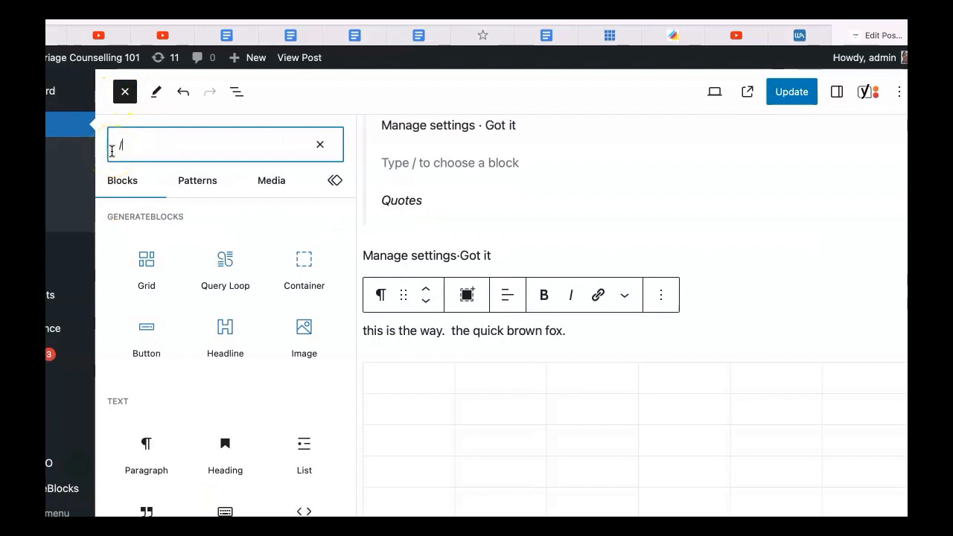
type("quo")
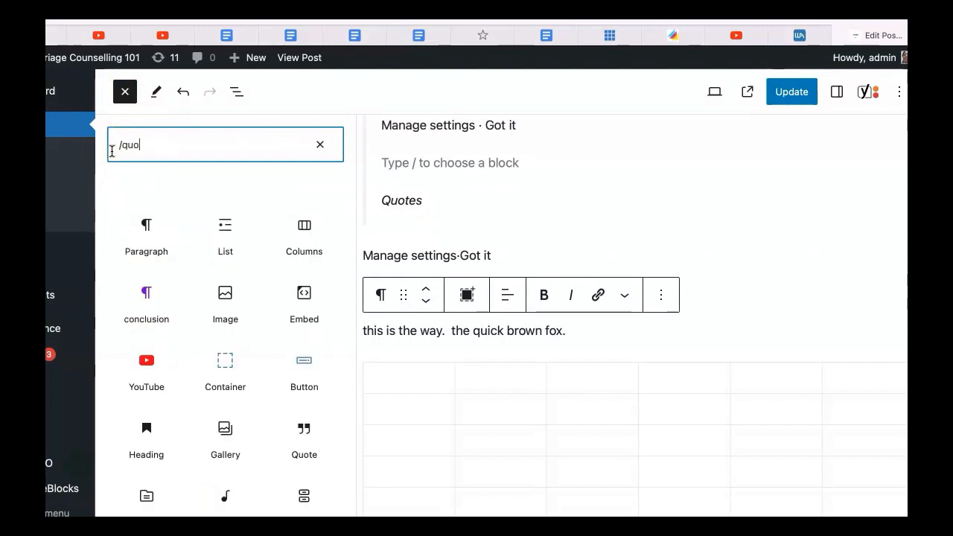
type("t")
left_click(161, 272)
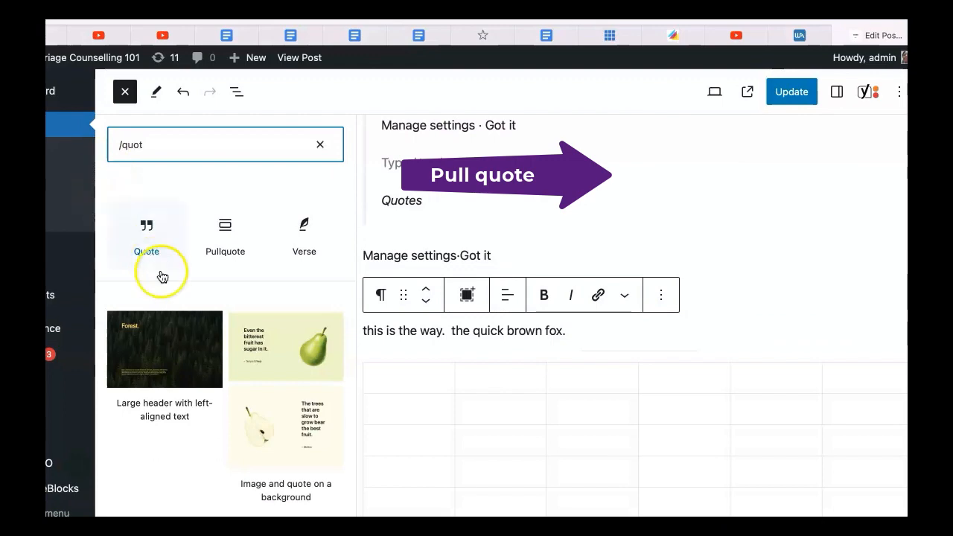
left_click(152, 256)
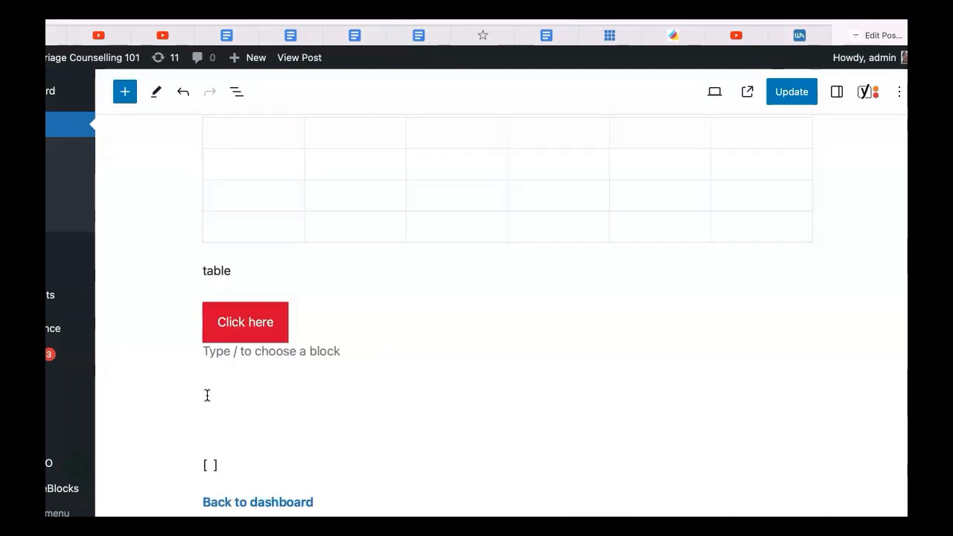
Write "the quick brown fox. this is the way" in the paragraph below the Click here button
type("the qui")
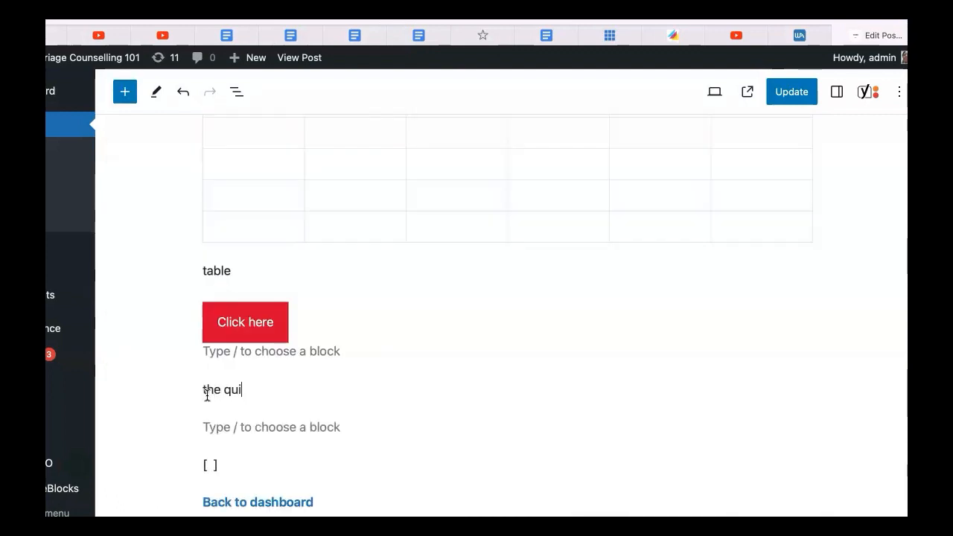
type("ck brown fox.  this is the way.")
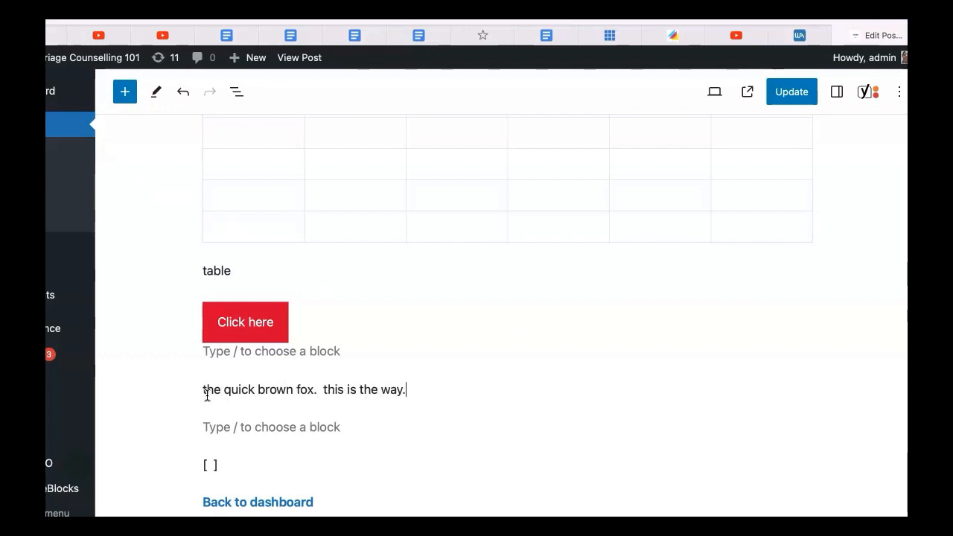
Search the block inserter for "quo" and insert a Pullquote block
left_click(127, 100)
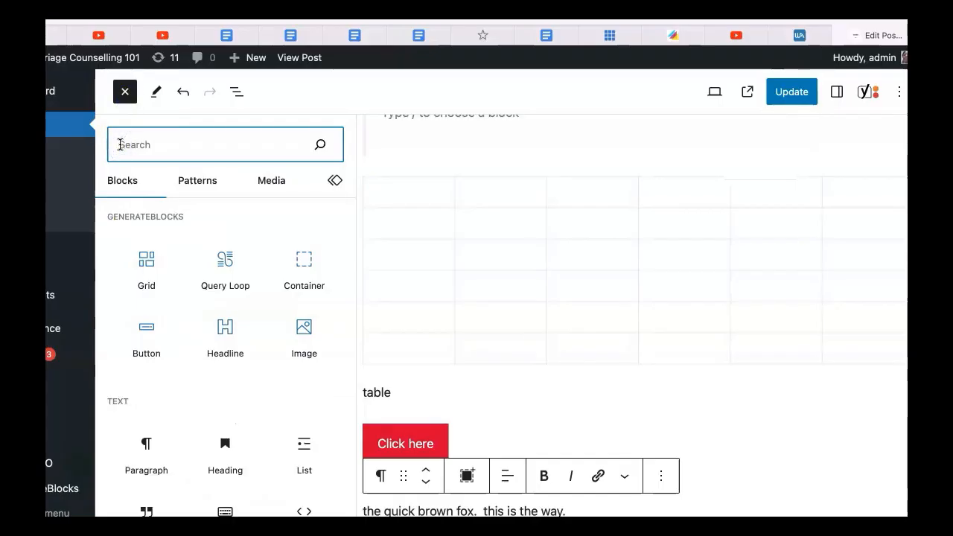
type("t")
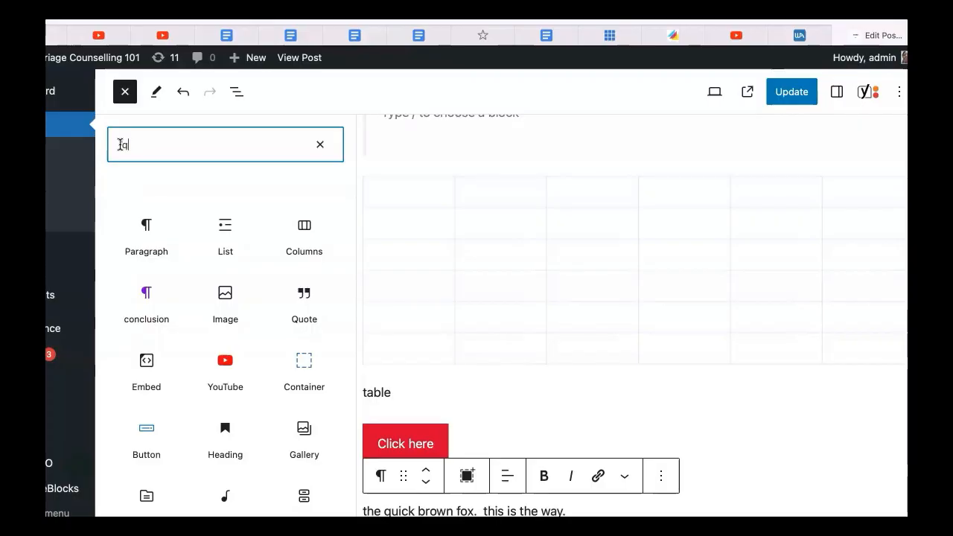
type("uo")
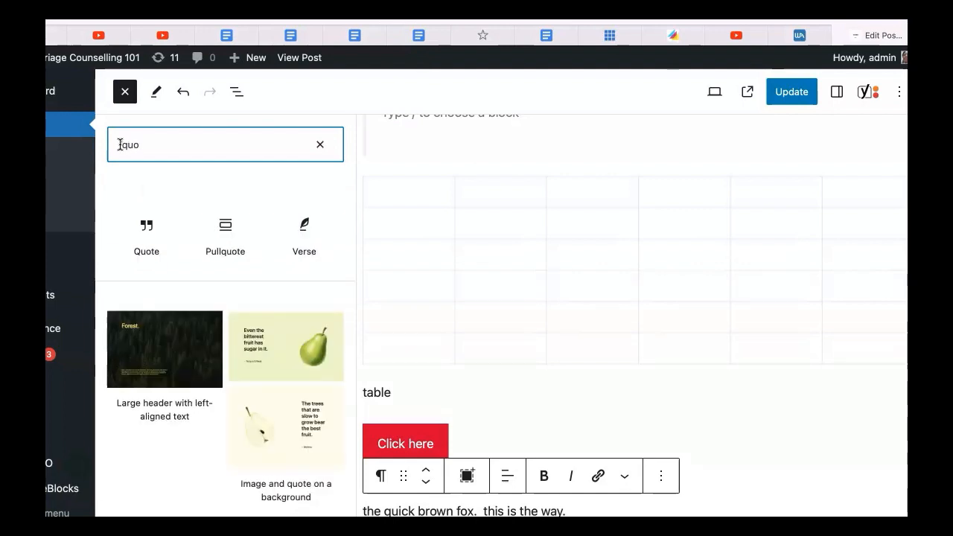
left_click(226, 235)
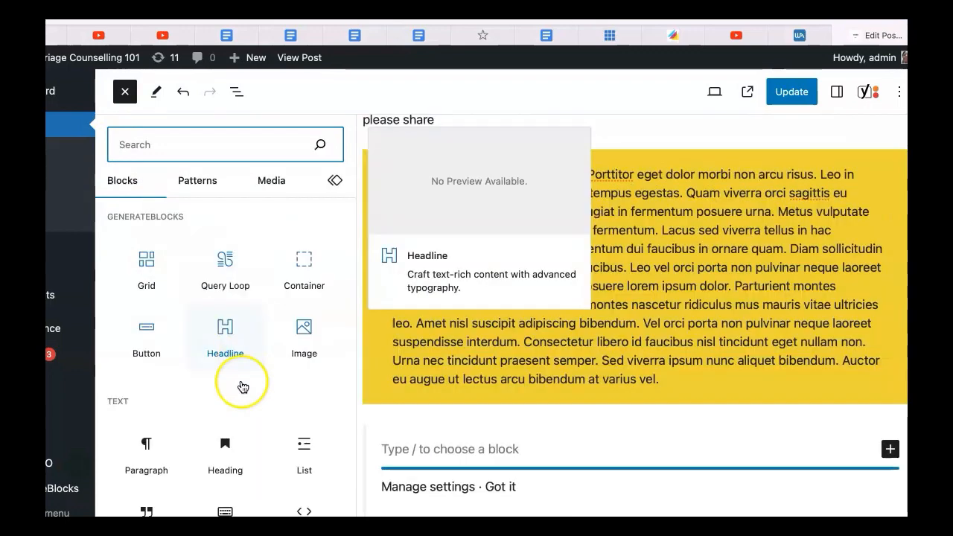
Browse the block inserter's categories again down to the embeds section
scroll(243, 387, "down", 10)
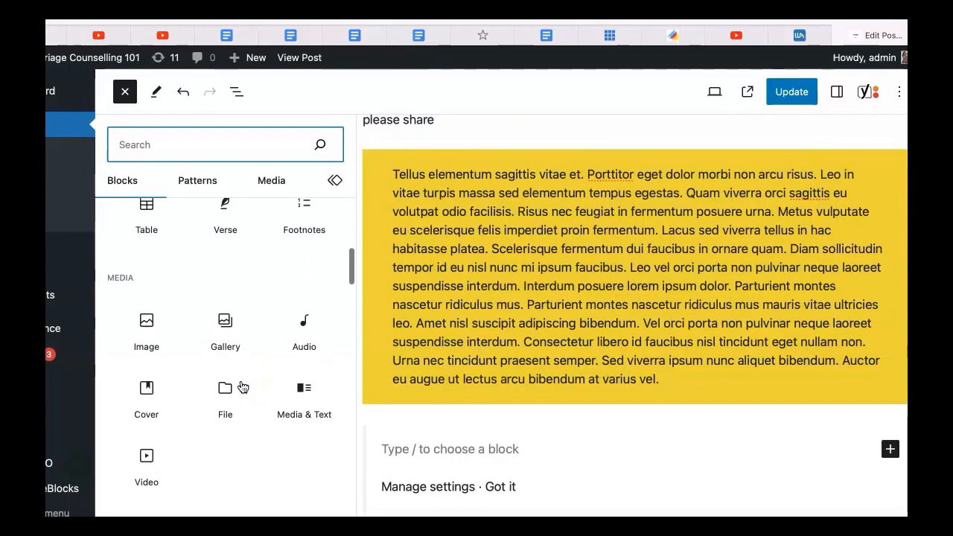
scroll(243, 386, "down", 6)
scroll(243, 387, "down", 8)
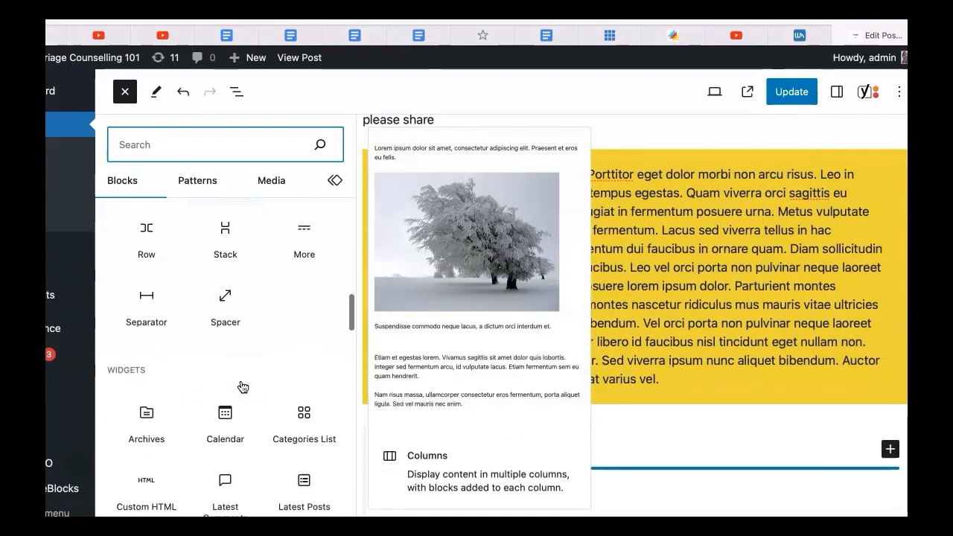
scroll(242, 387, "down", 10)
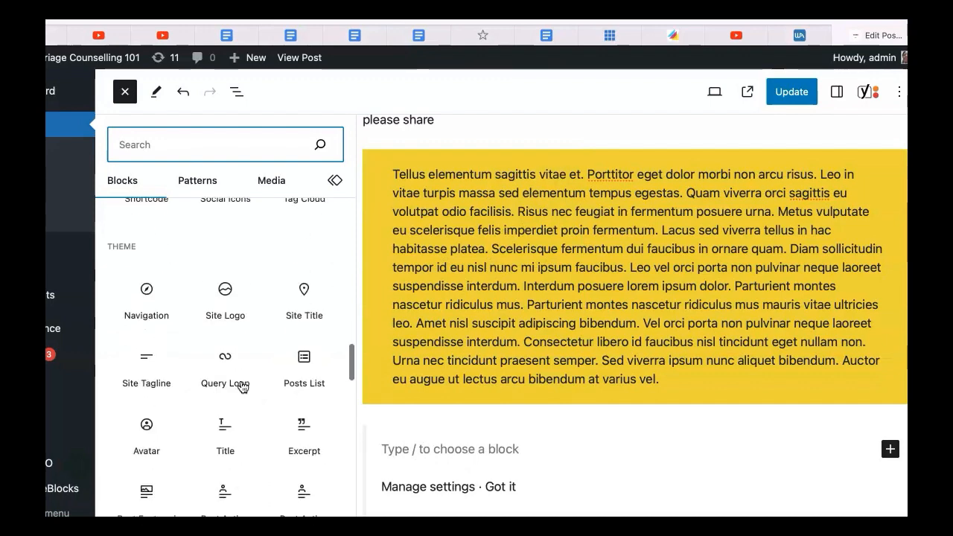
scroll(242, 387, "down", 8)
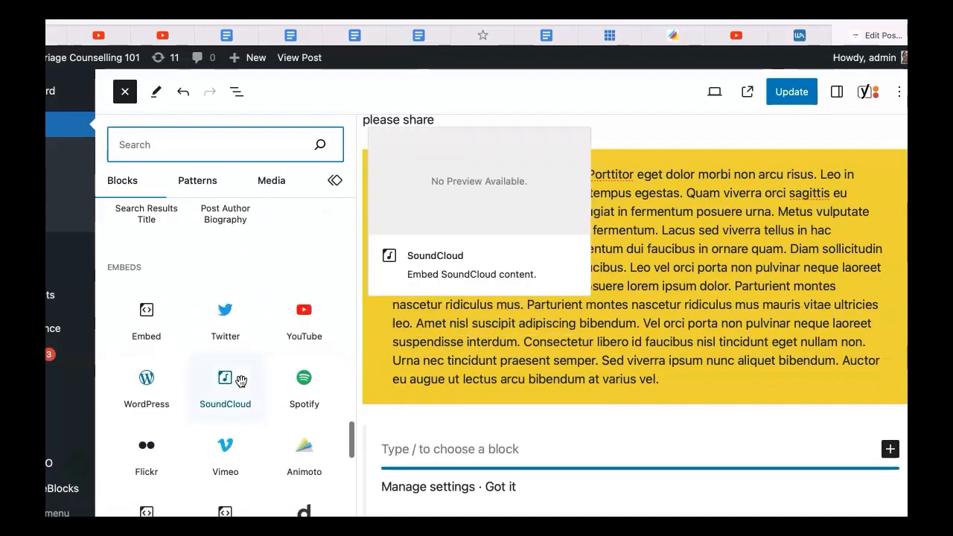
left_click(118, 143)
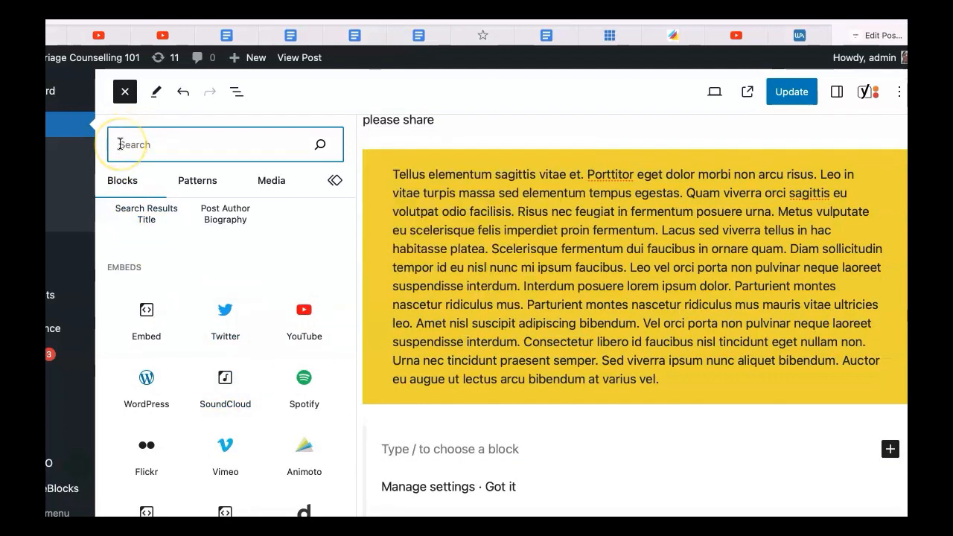
left_click(204, 239)
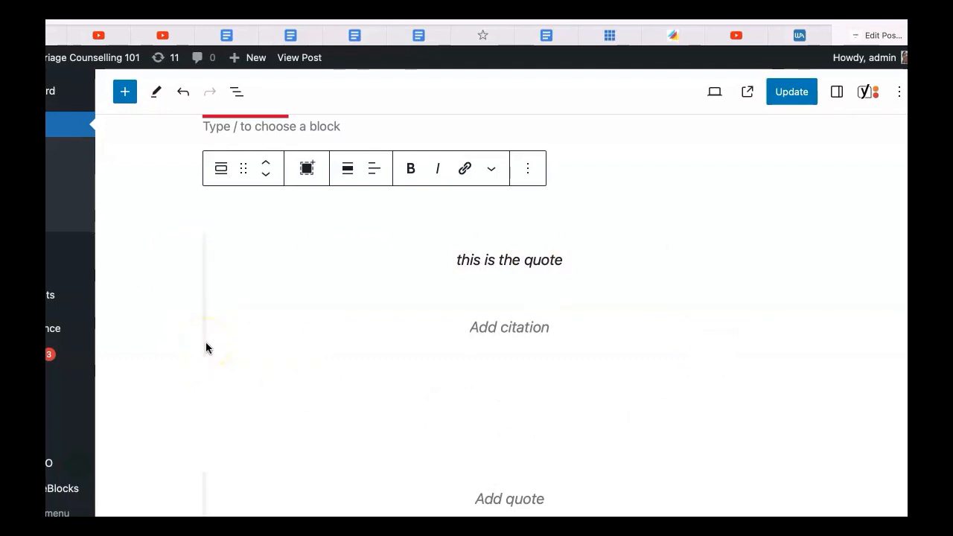
Undo the last change to the pullquote's text
left_click(225, 442)
key("ctrl+z")
left_click(472, 351)
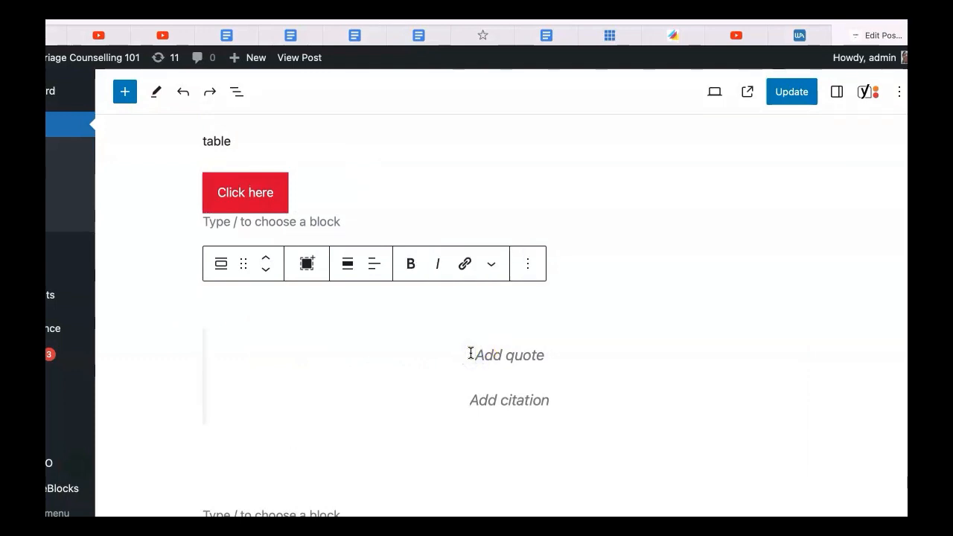
Write "this is the way. the quick brown fox." as the pullquote's text
left_click(199, 344)
type("this is t")
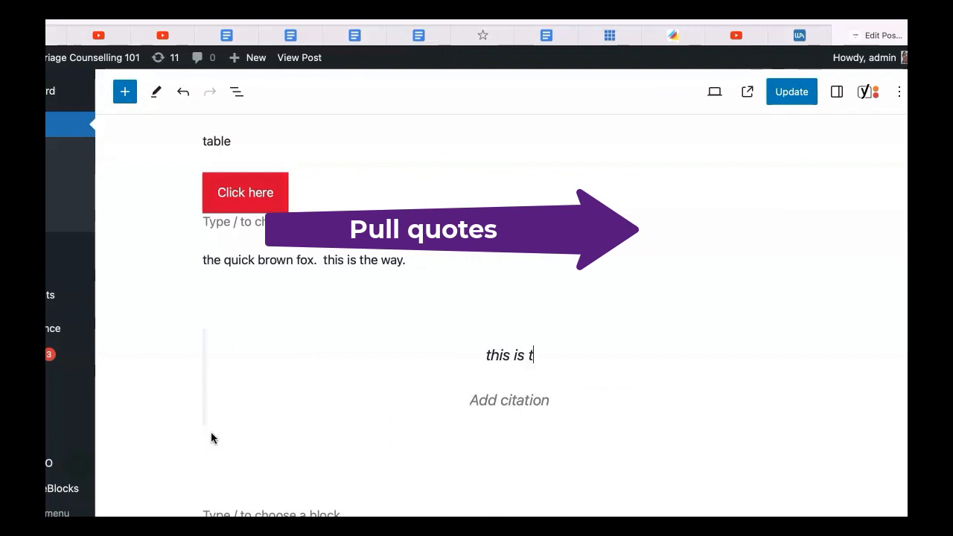
type("he way.  ")
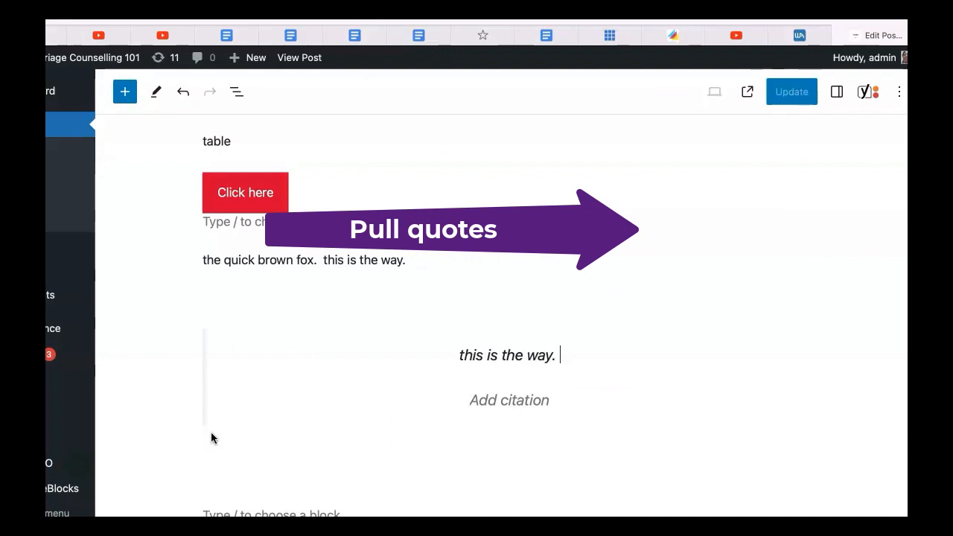
type("the")
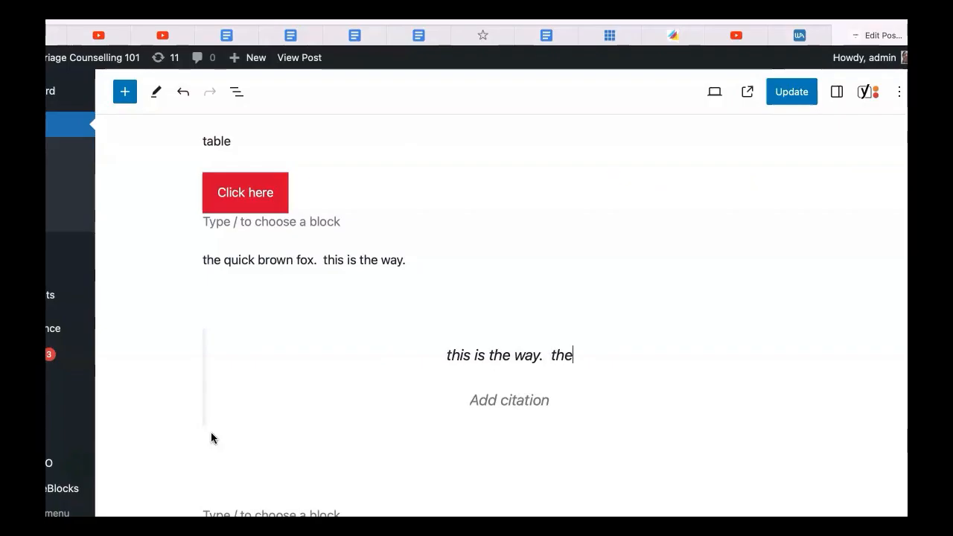
type(" quick b")
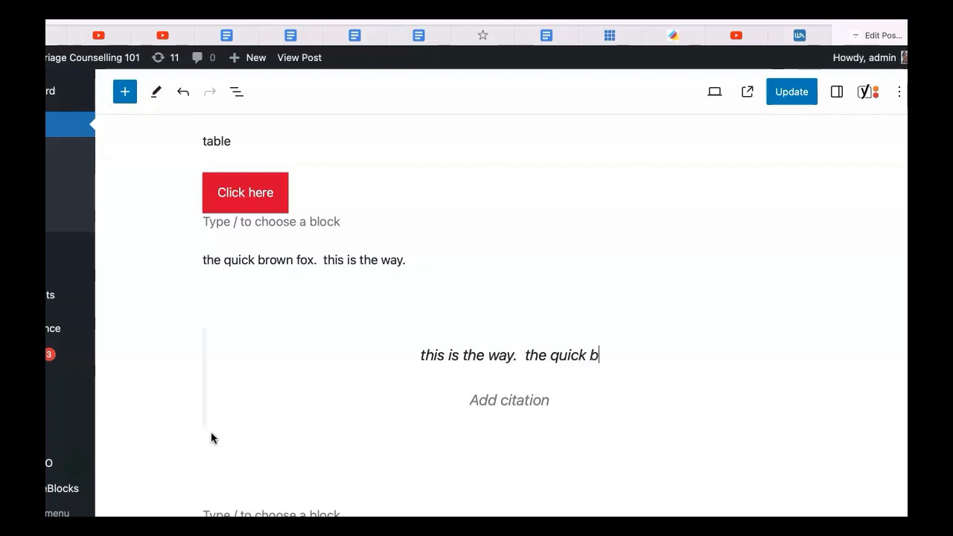
type("rown fox.")
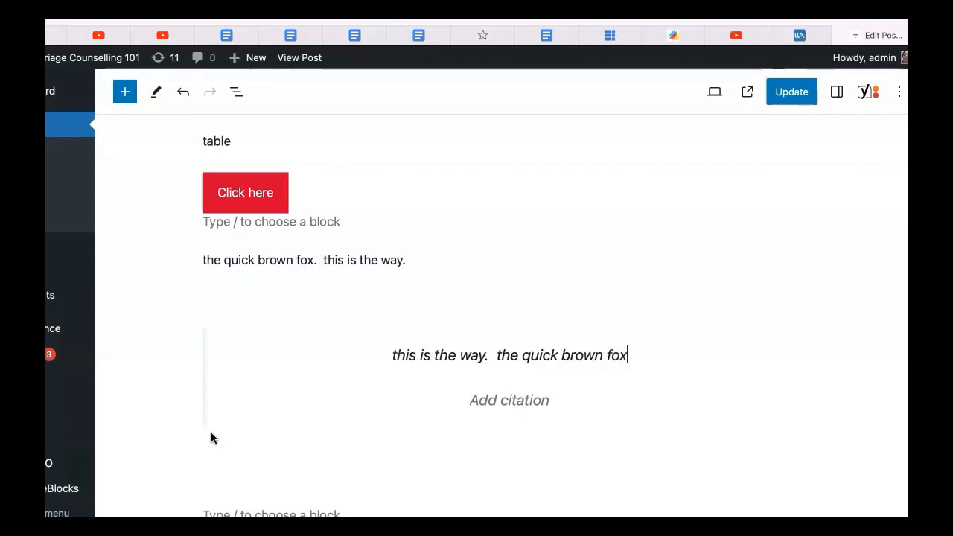
Enter "quote" as the pullquote's citation
left_click(476, 400)
type("quoye")
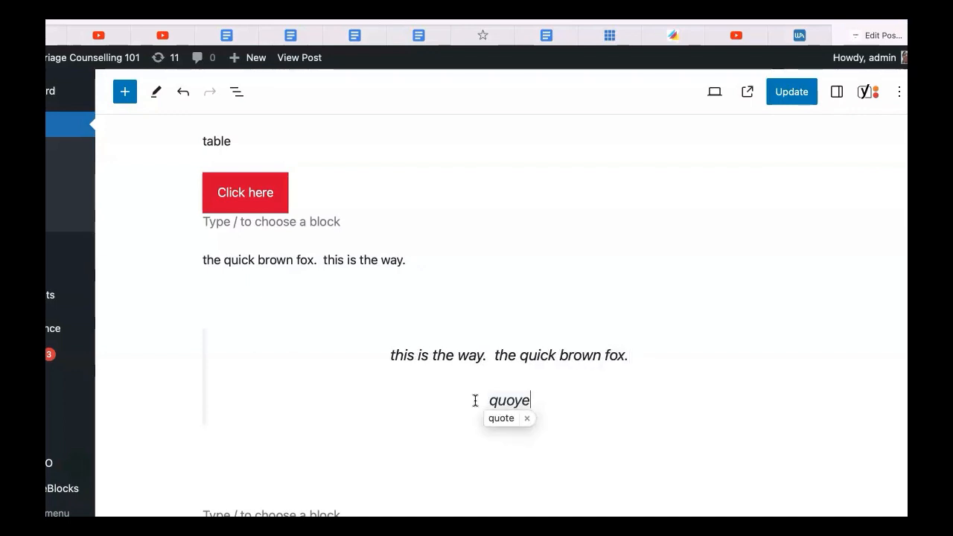
key("BackSpace")
key("BackSpace")
type("te")
left_click(559, 407)
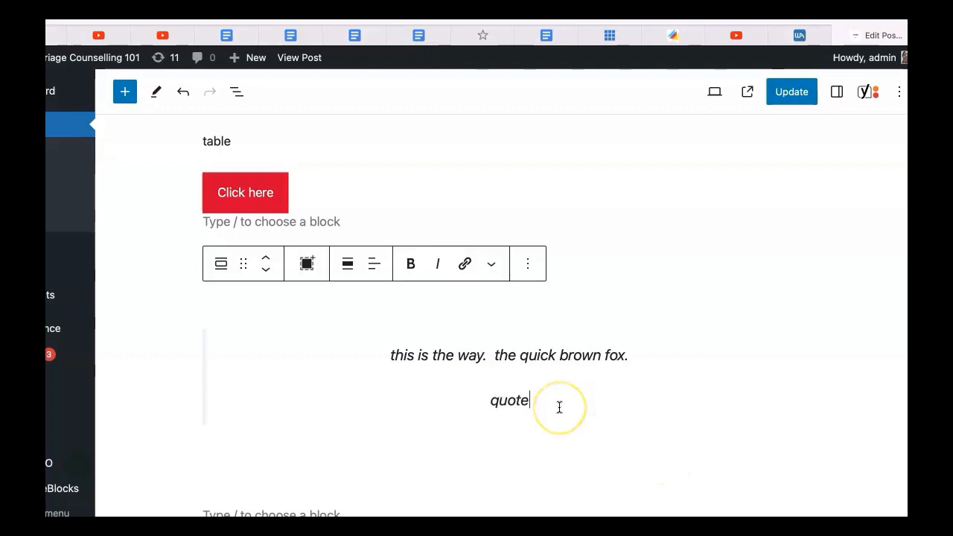
Add an opening quotation mark and ellipsis '"...' at the start of the pullquote text
left_click(385, 354)
type("\"...")
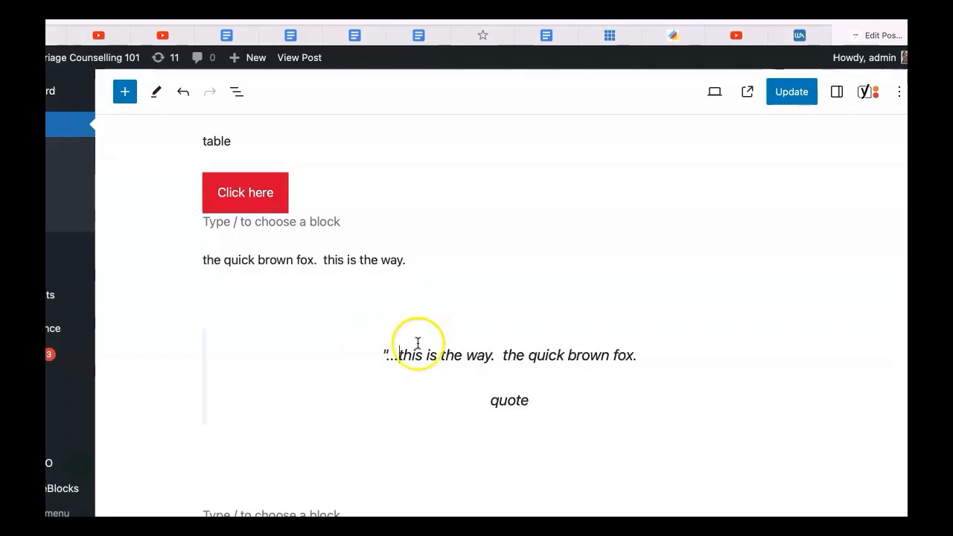
left_click(634, 359)
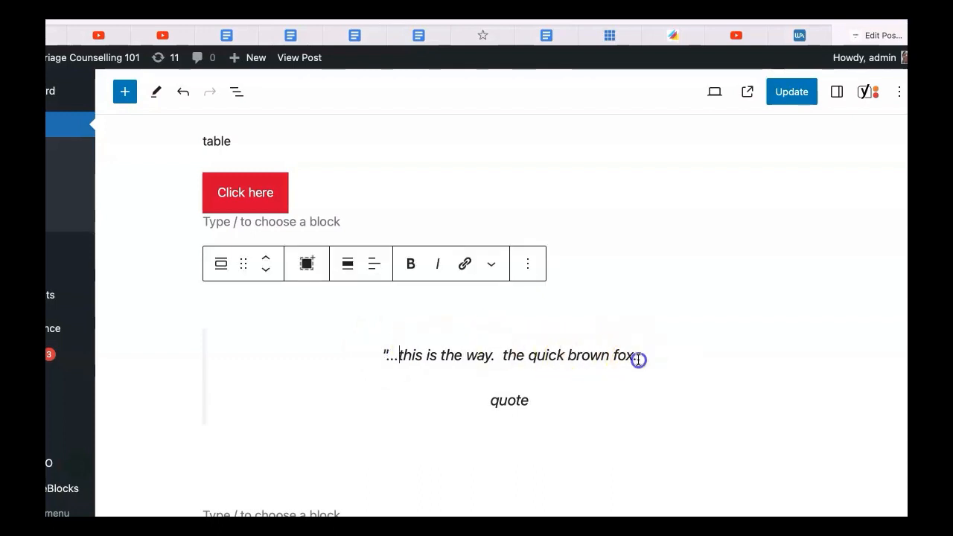